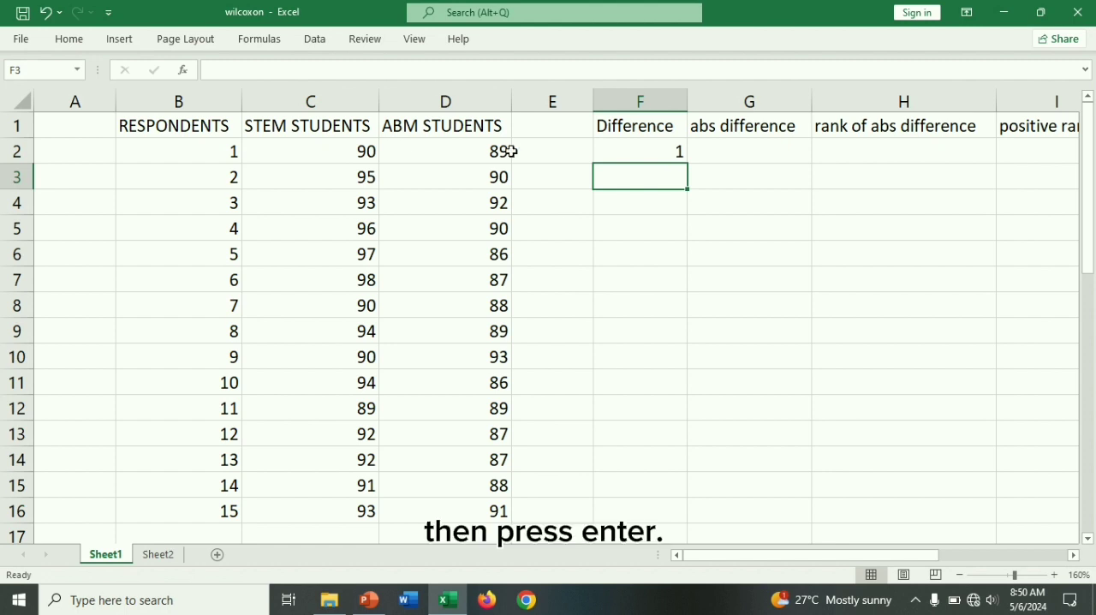
# - Copy the Difference formula in F2 down through F16 for all respondents
pyautogui.click(677, 151)
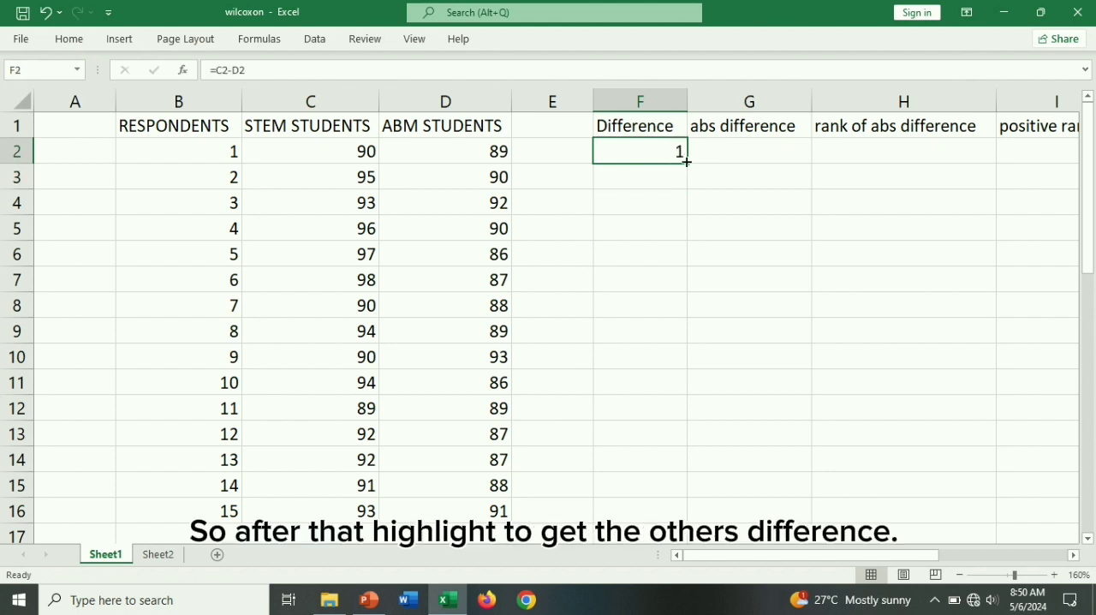
pyautogui.moveTo(688, 162); pyautogui.dragTo(656, 519)
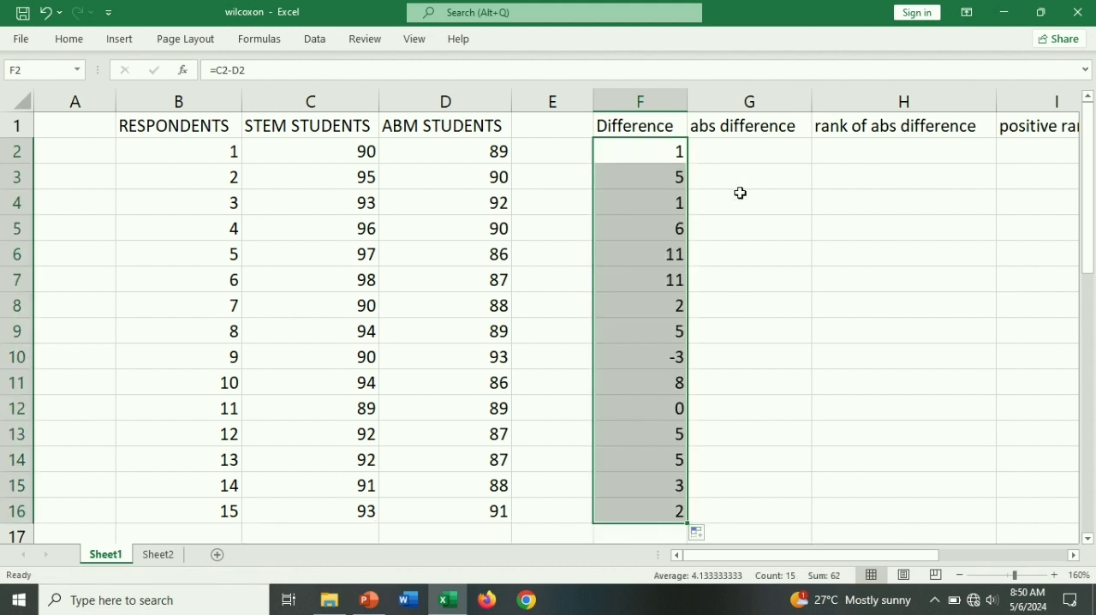
# - Begin an IF formula in G2 under abs difference that tests F2=0 and returns empty text "" when true
pyautogui.click(738, 128)
pyautogui.click(742, 154)
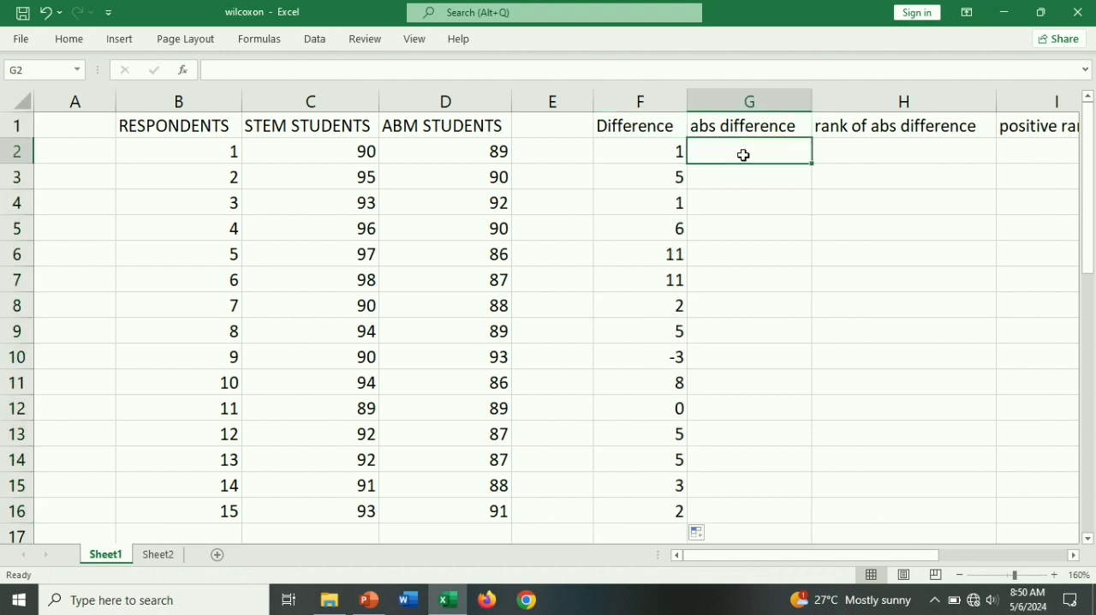
pyautogui.write('=')
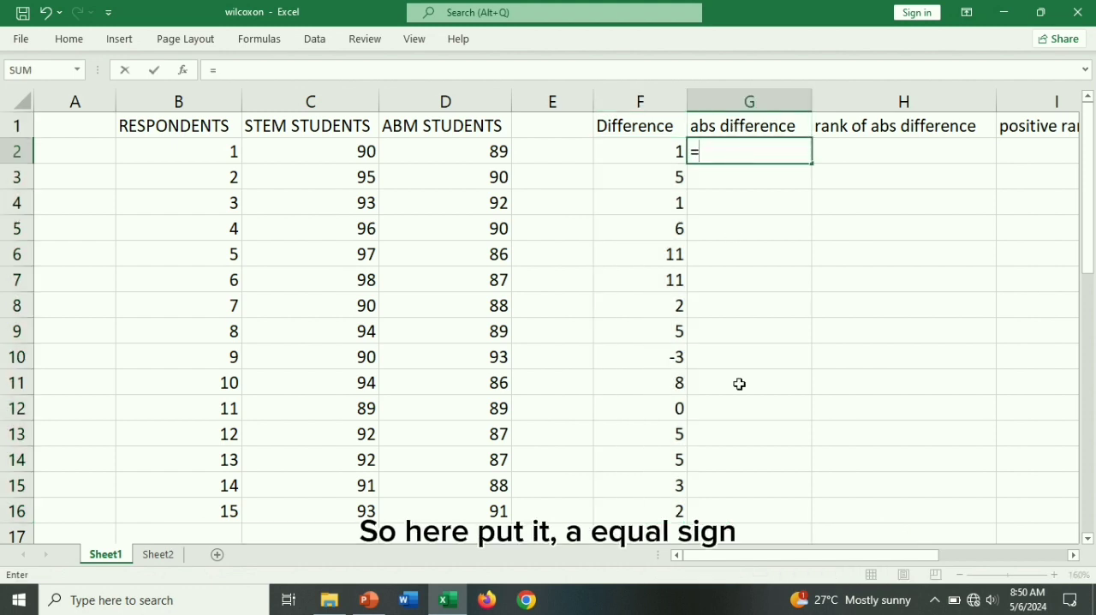
pyautogui.write('if')
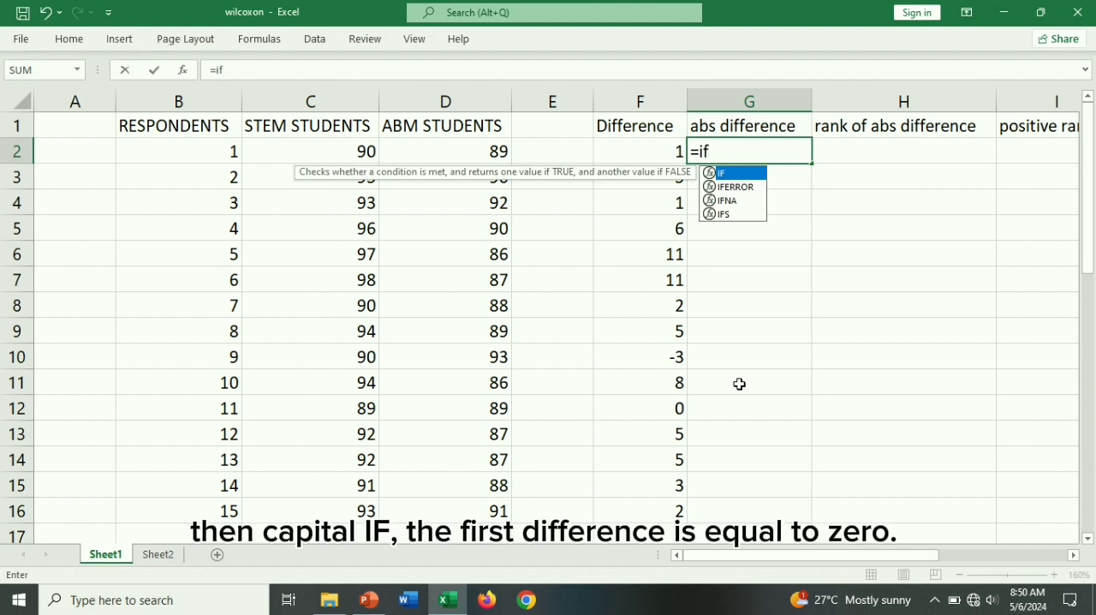
pyautogui.doubleClick(727, 172)
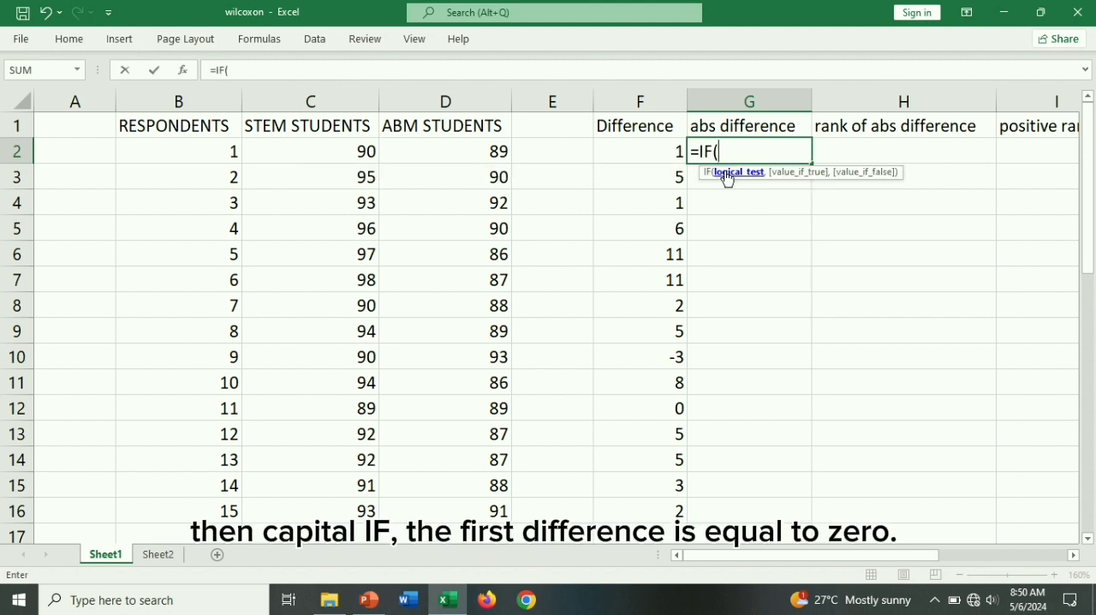
pyautogui.click(626, 153)
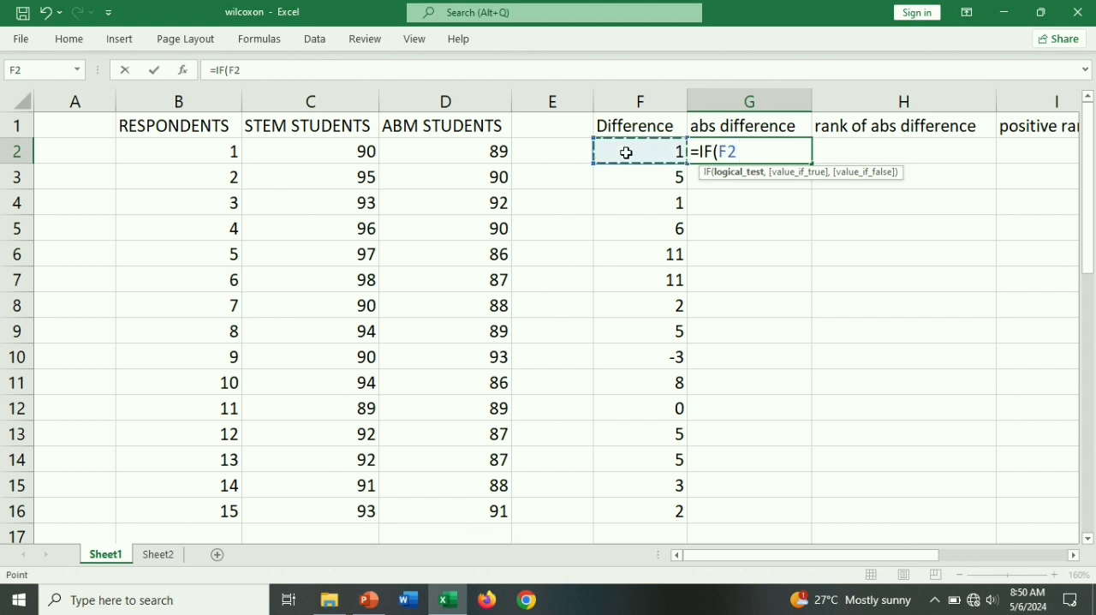
pyautogui.write('=0')
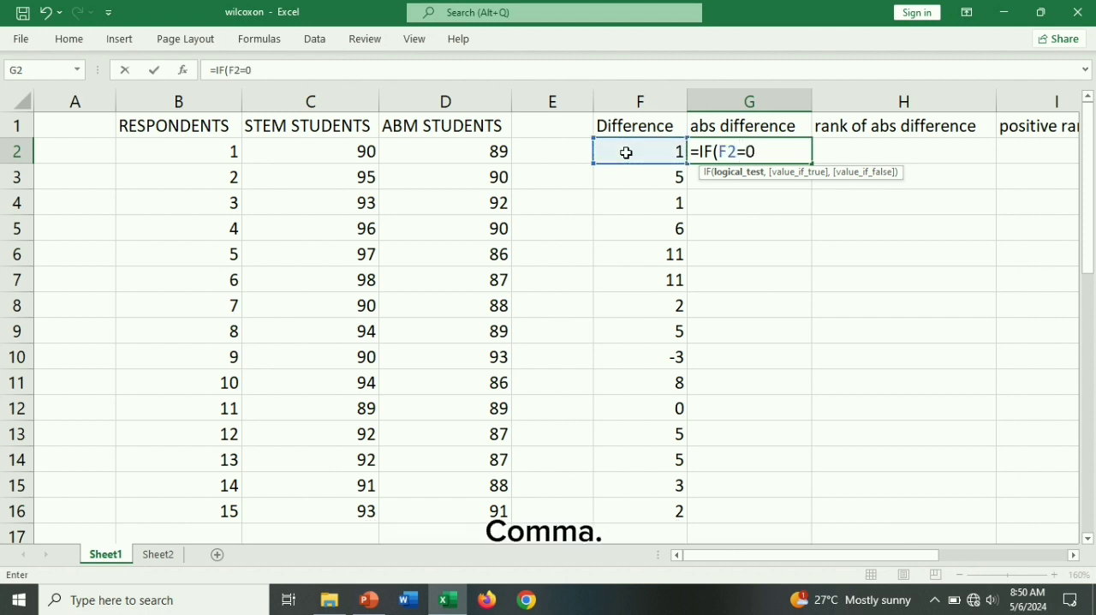
pyautogui.write(',""')
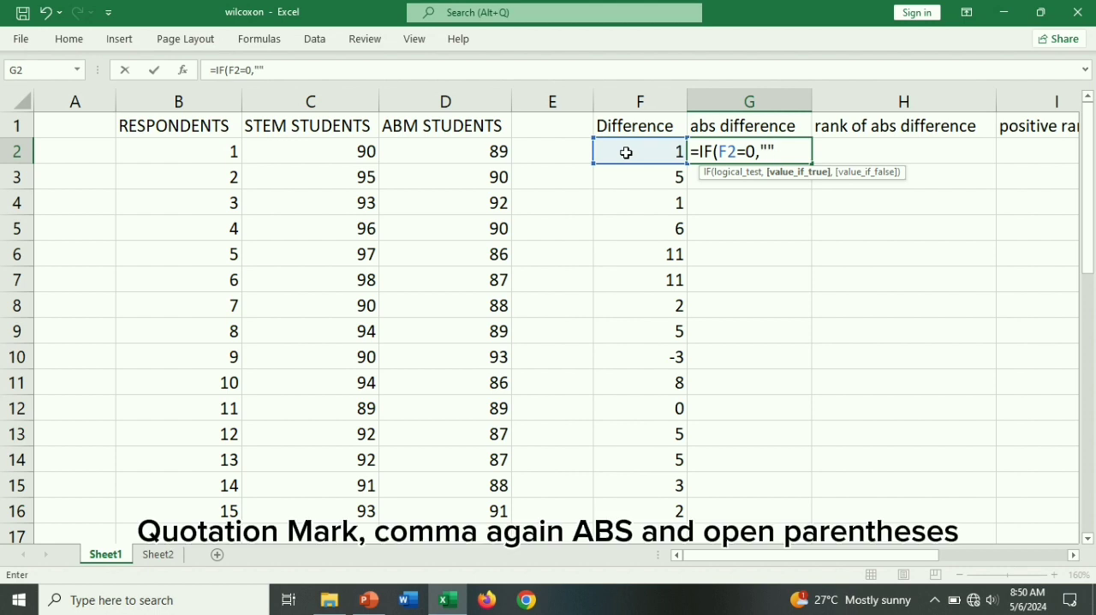
pyautogui.write(',')
pyautogui.write('abd')
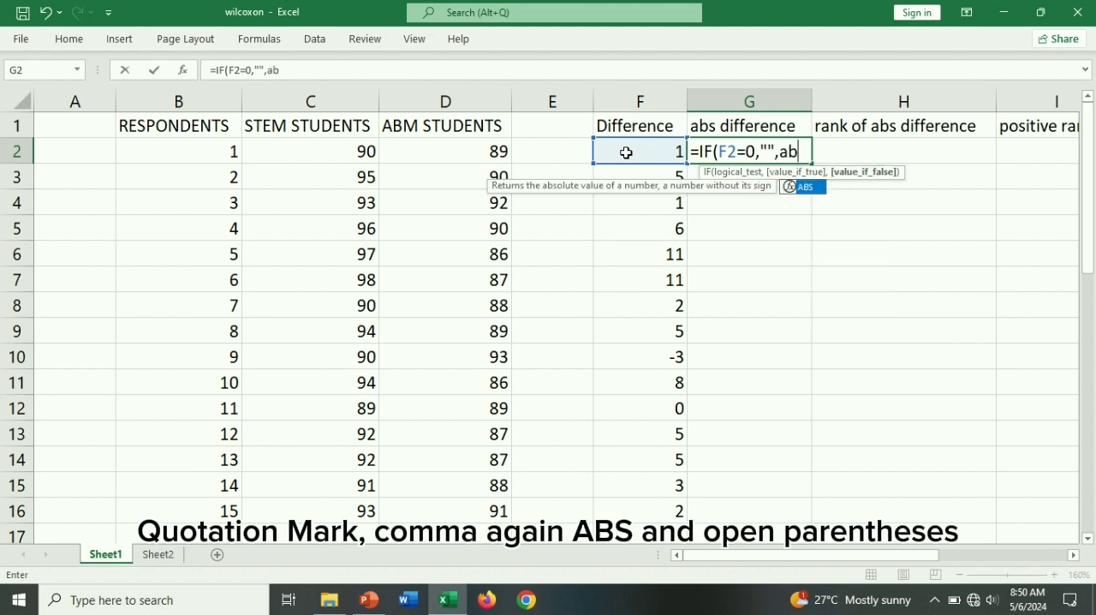
# - Complete the G2 formula with ABS(F2) as the value if false, giving =IF(F2=0,"",ABS(F2))
pyautogui.press('BackSpace')
pyautogui.write('s')
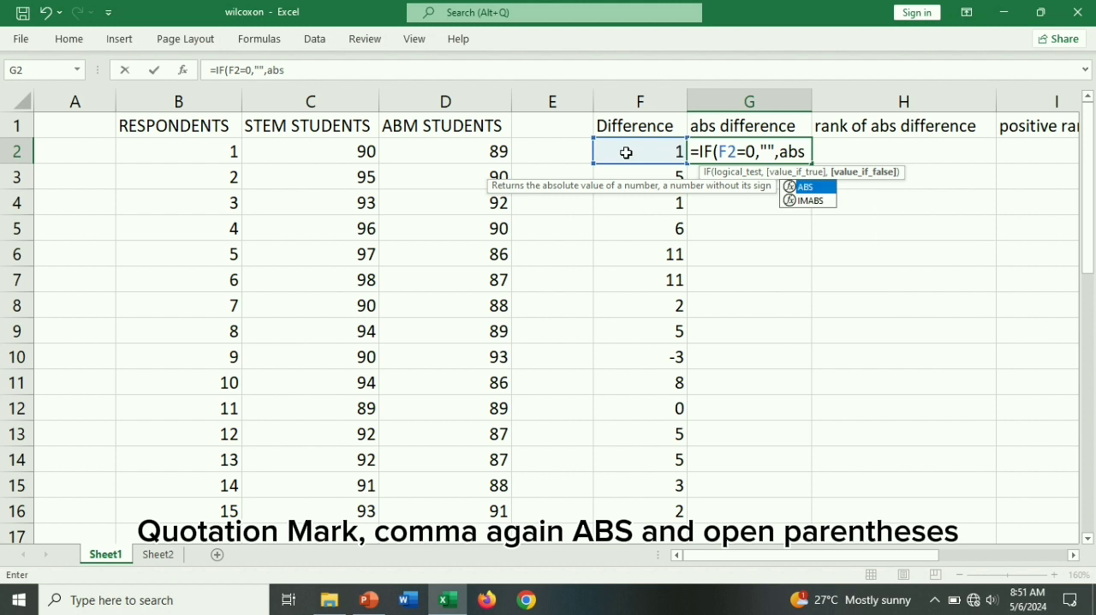
pyautogui.doubleClick(825, 186)
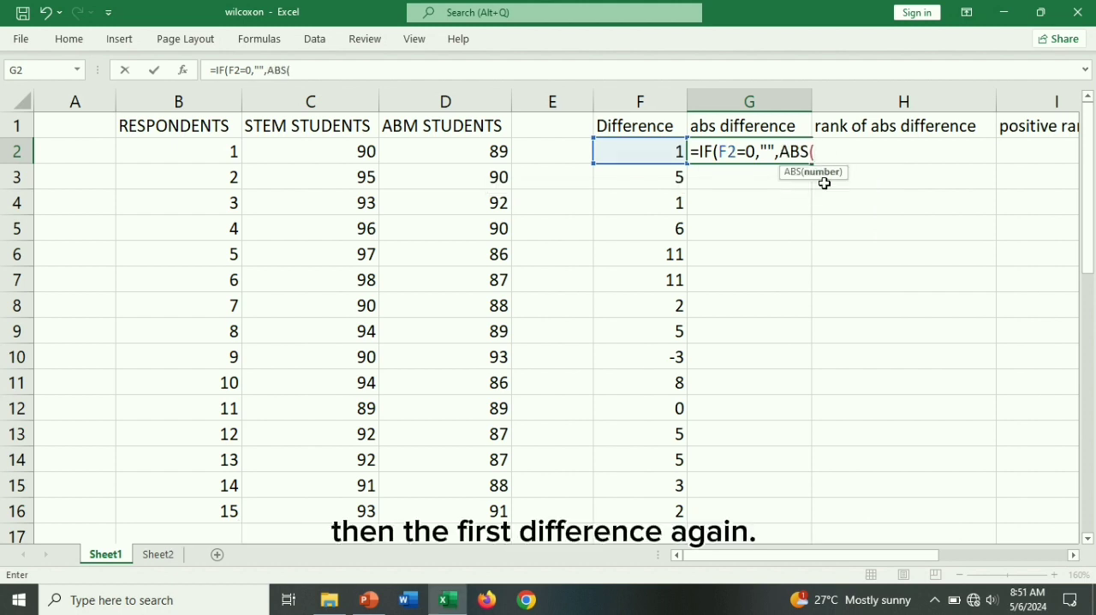
pyautogui.click(662, 152)
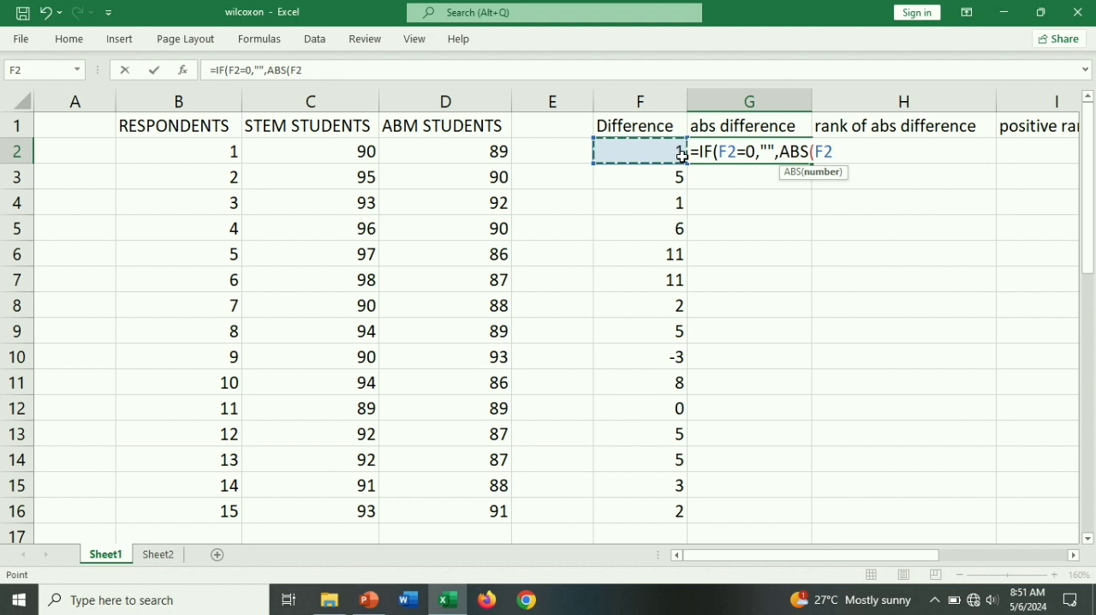
pyautogui.write('))')
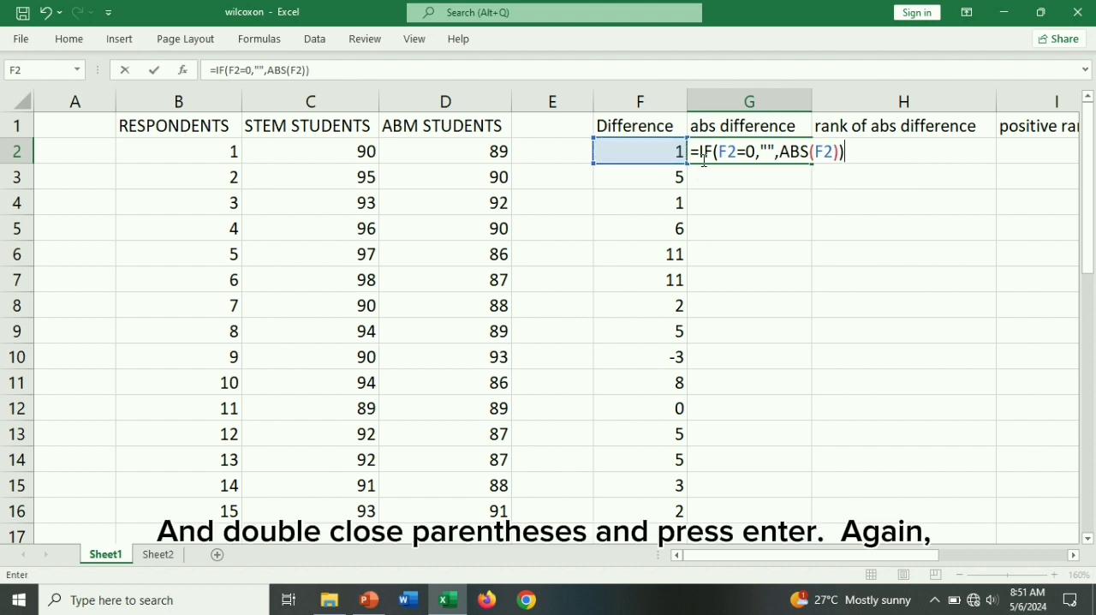
pyautogui.press('Return')
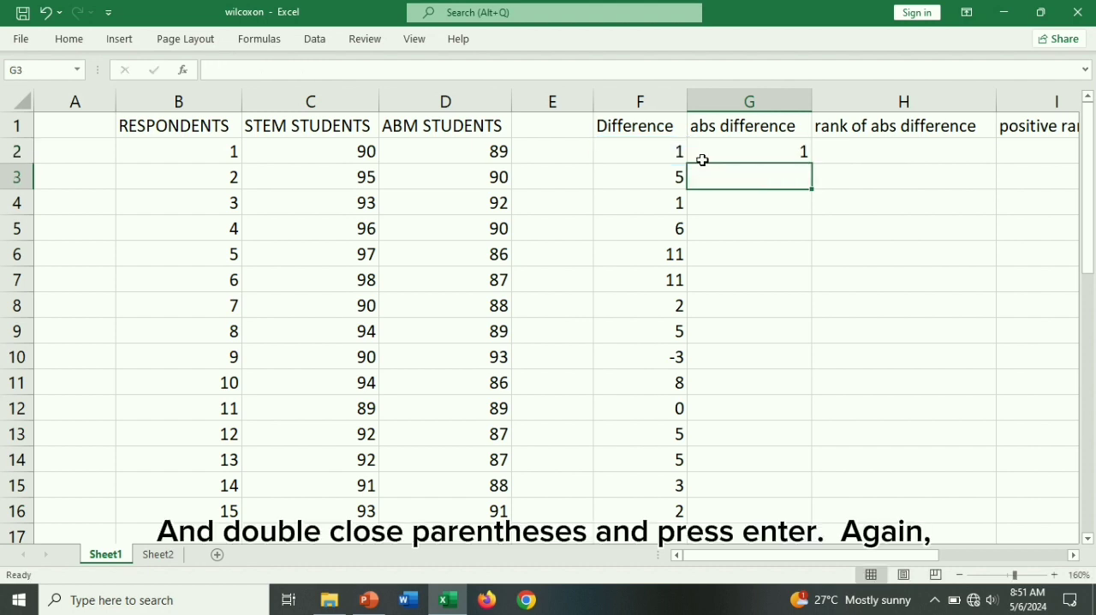
# - Copy the abs difference formula from G2 down through G16 and select the blank cell G12
pyautogui.moveTo(790, 151); pyautogui.dragTo(820, 520)
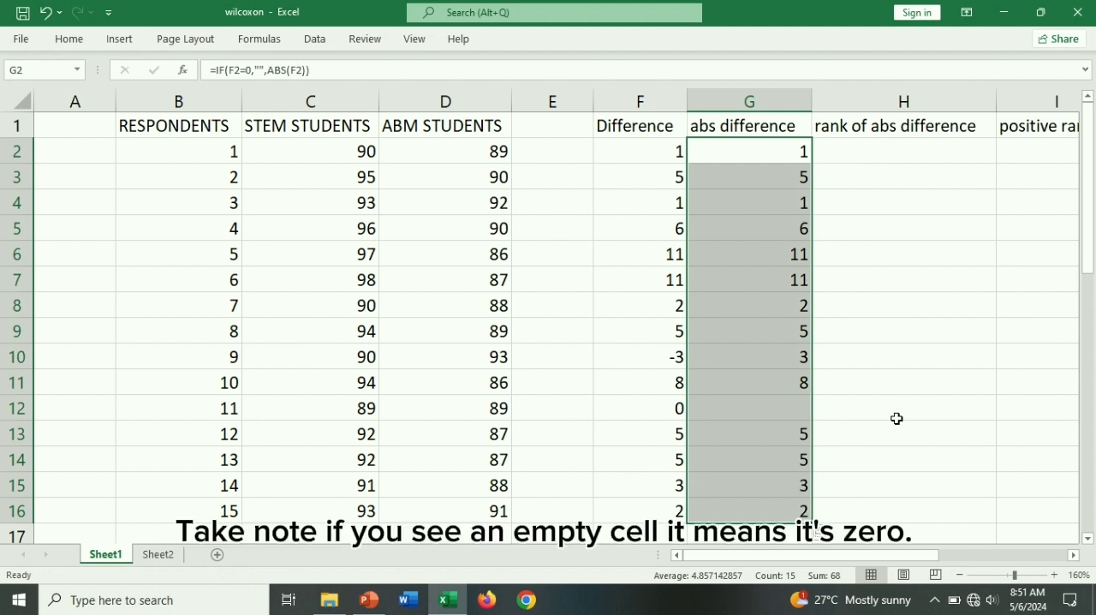
pyautogui.click(797, 413)
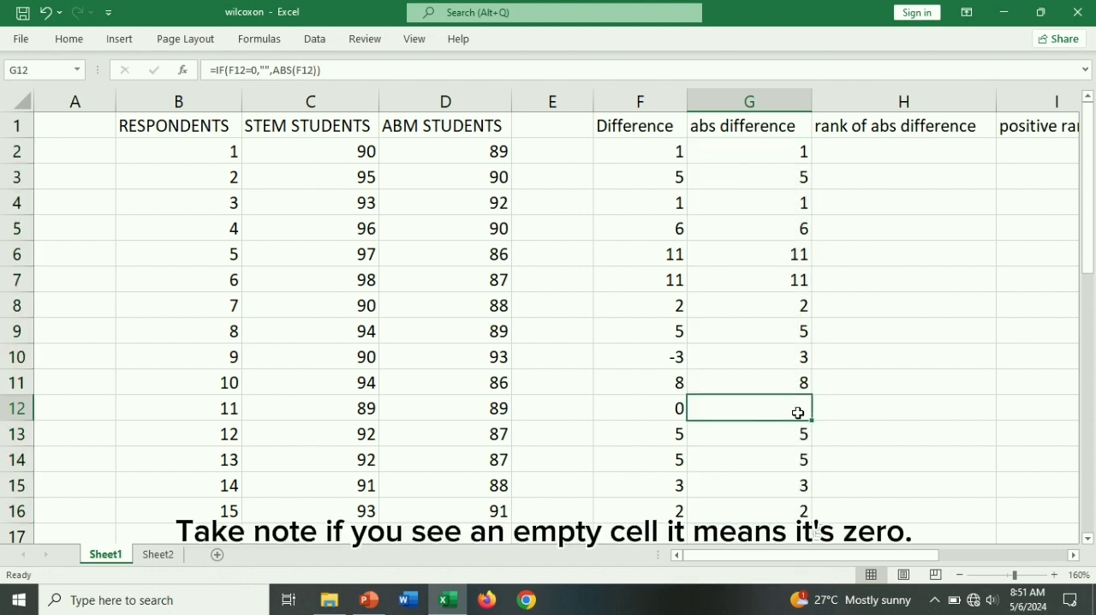
# - Begin an IF formula in H2 under rank of abs difference that tests F2=0 and returns empty text "" when true
pyautogui.click(905, 129)
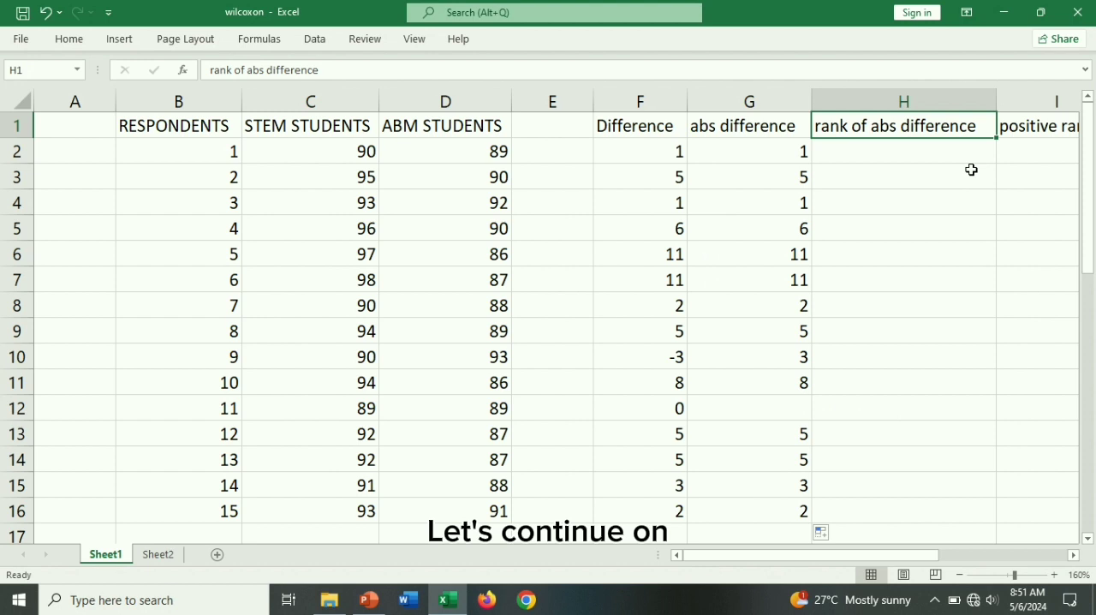
pyautogui.hscroll(2, 971, 170)
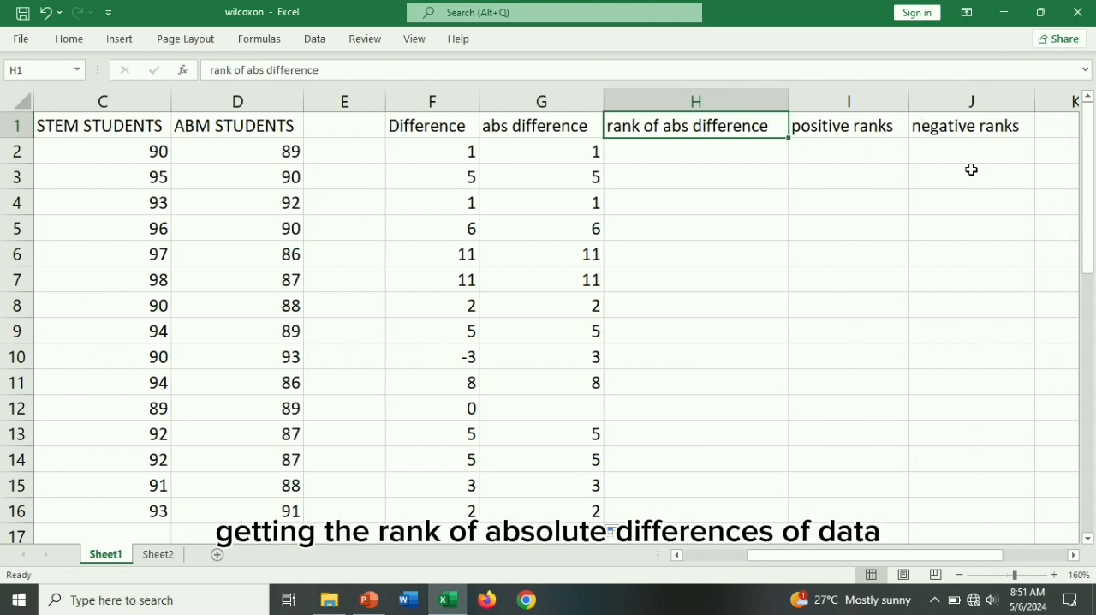
pyautogui.click(729, 160)
pyautogui.write('=')
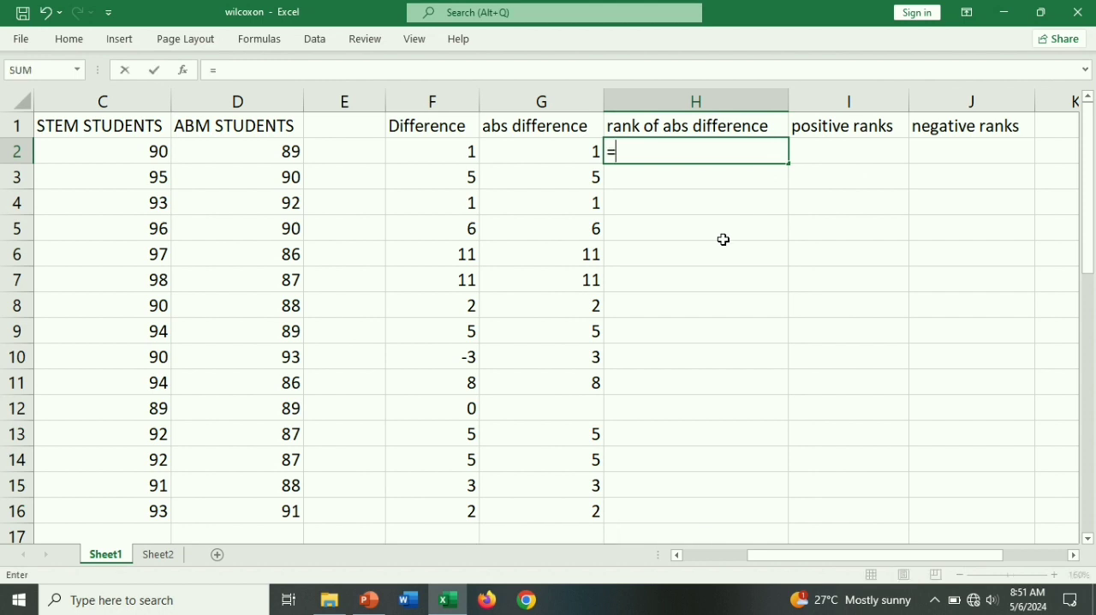
pyautogui.write('if')
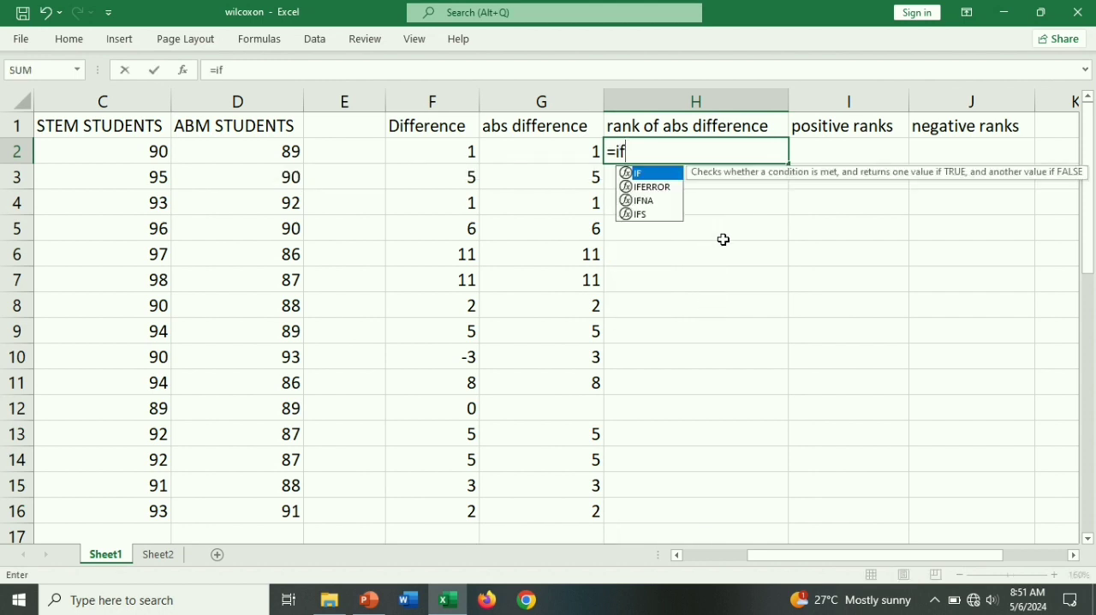
pyautogui.doubleClick(646, 175)
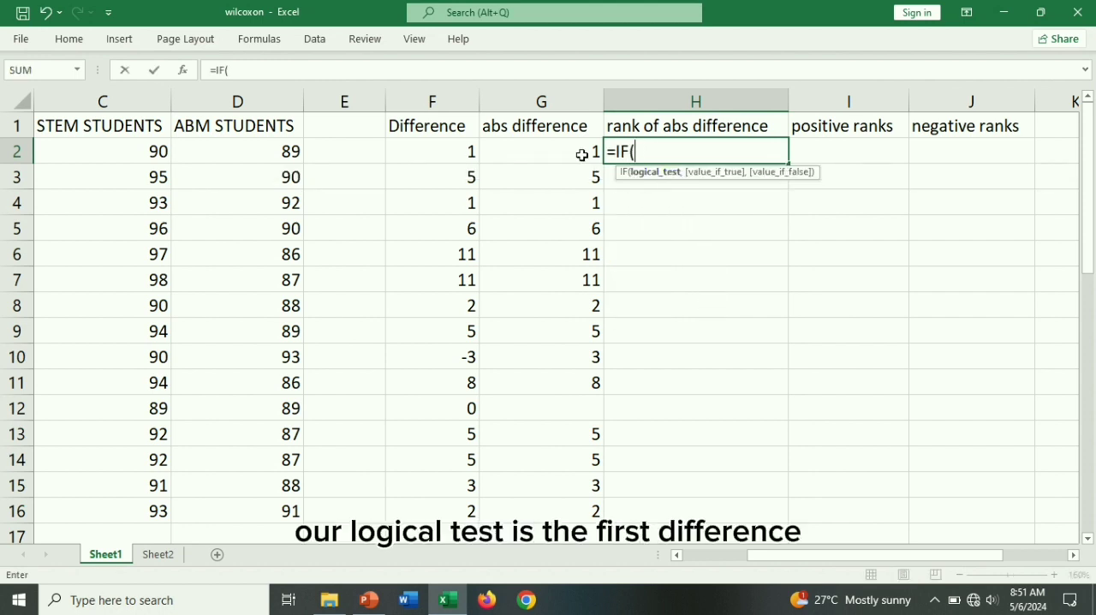
pyautogui.click(455, 149)
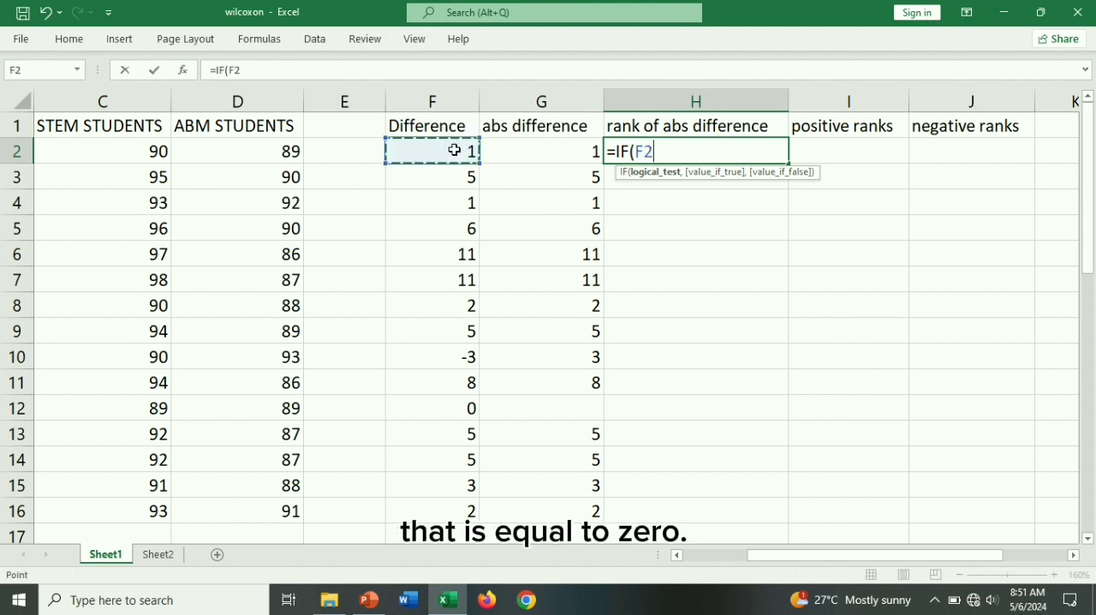
pyautogui.write('=0,')
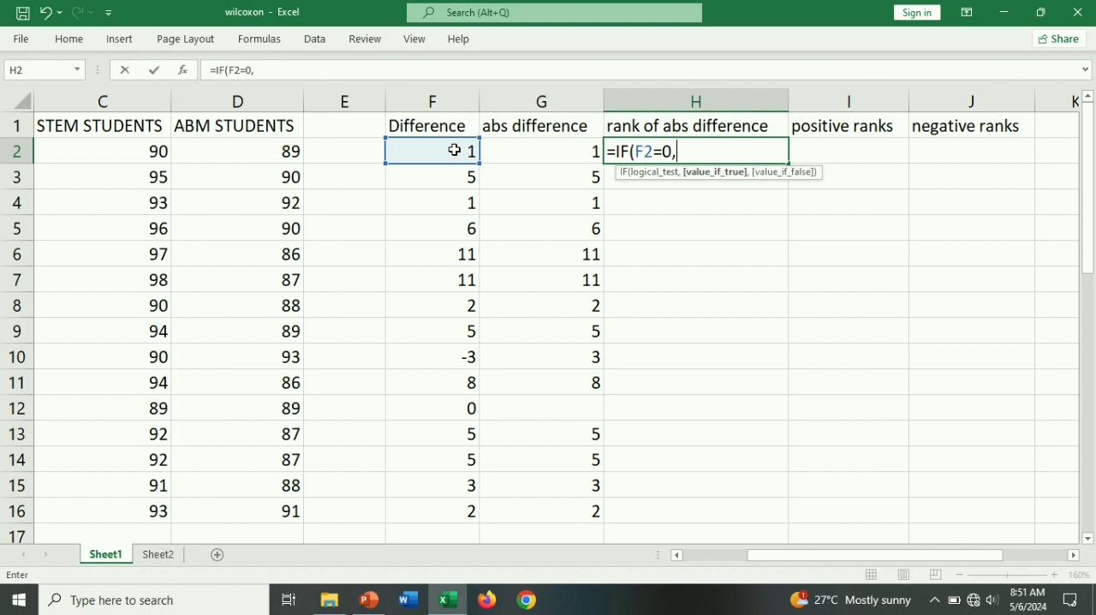
pyautogui.write('"",')
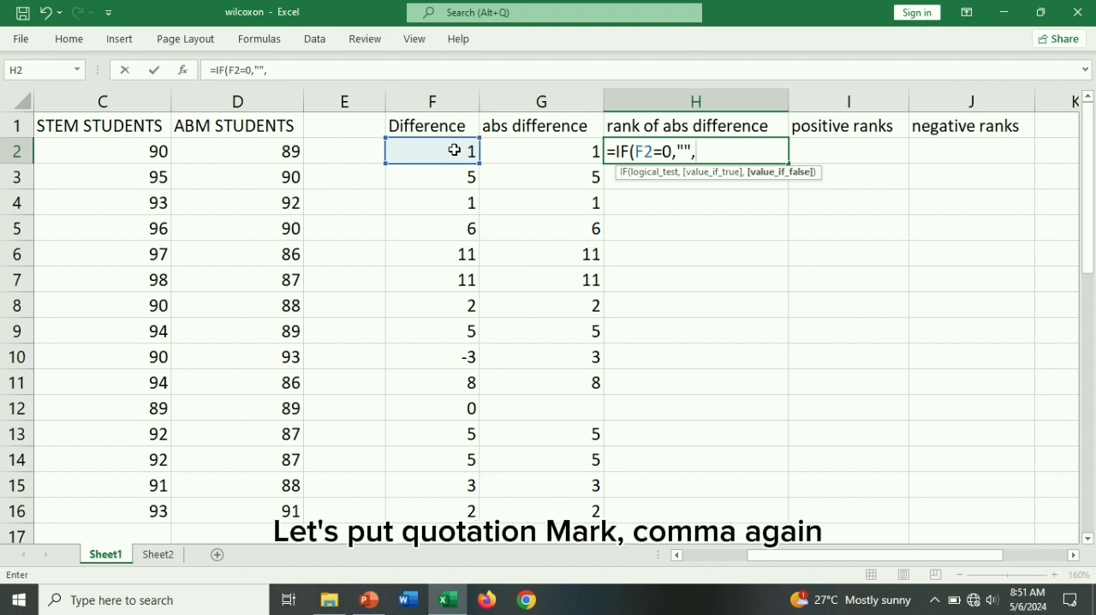
pyautogui.write('rank')
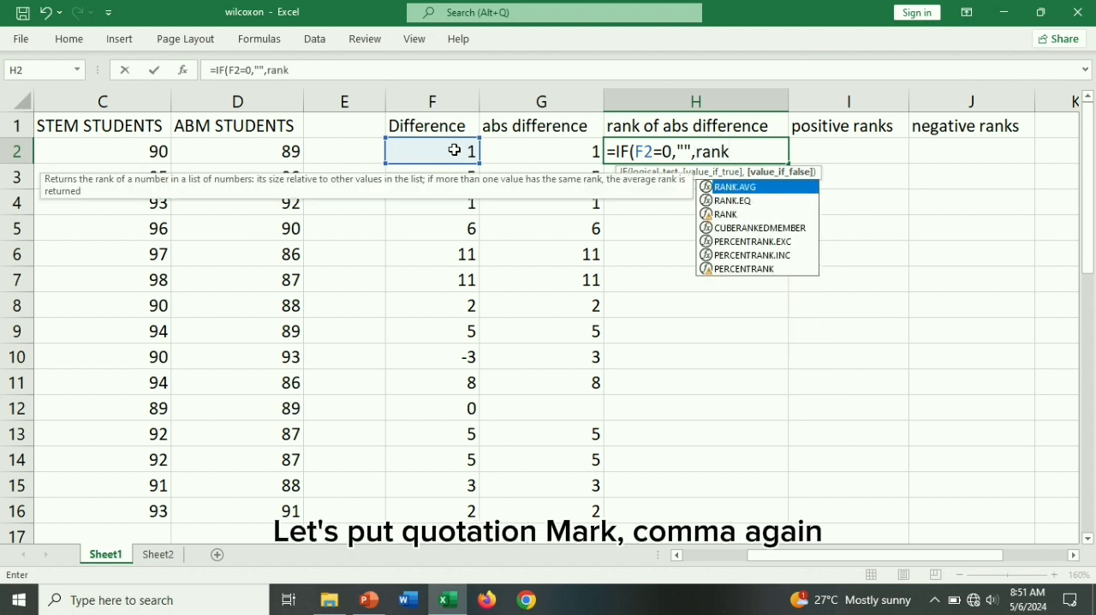
# - Complete the H2 formula with RANK.AVG(G2,$G$2:$G$16,1) as the value if false, using an absolute range and ascending order
pyautogui.doubleClick(781, 187)
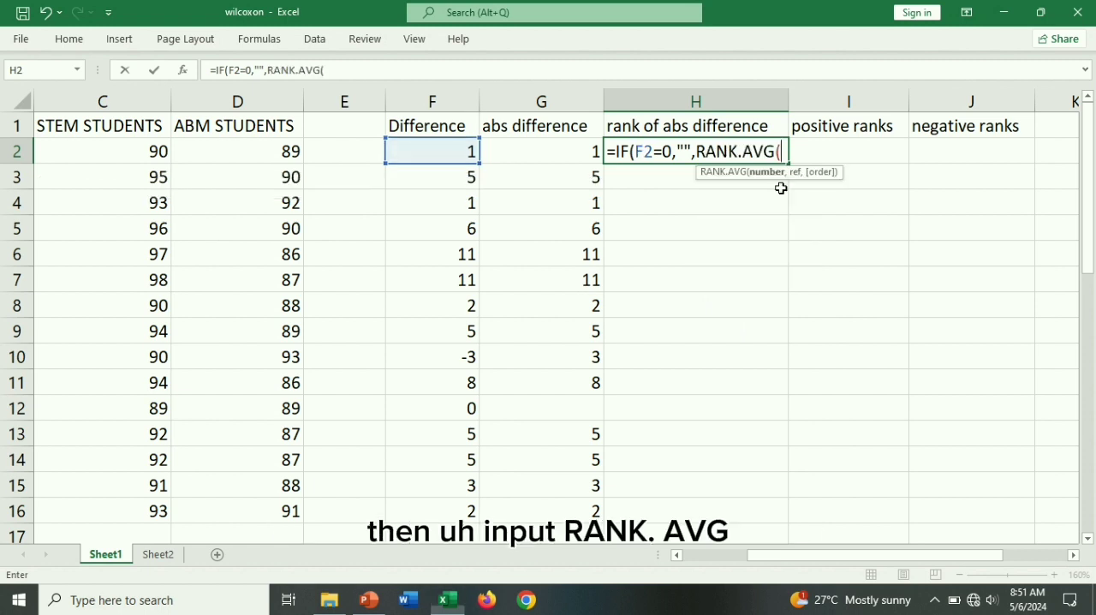
pyautogui.click(576, 151)
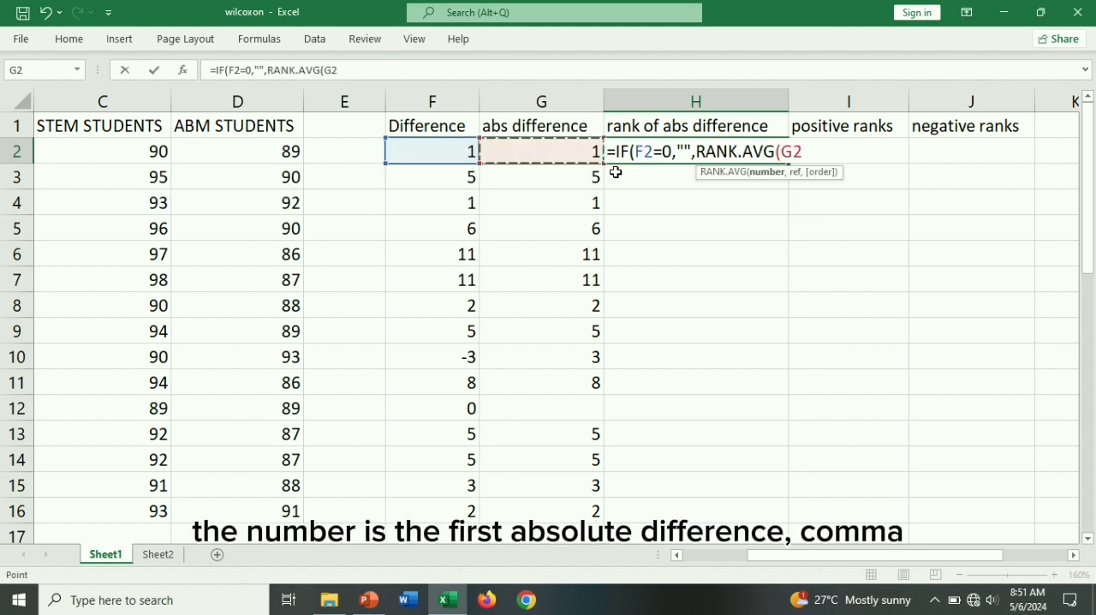
pyautogui.write(',')
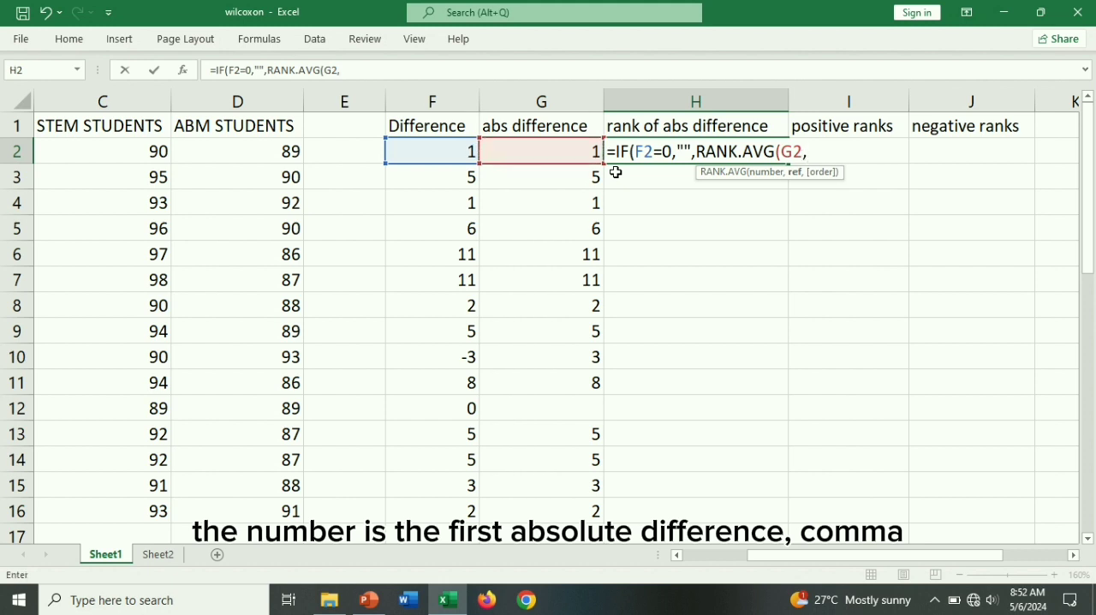
pyautogui.moveTo(568, 152); pyautogui.dragTo(573, 504)
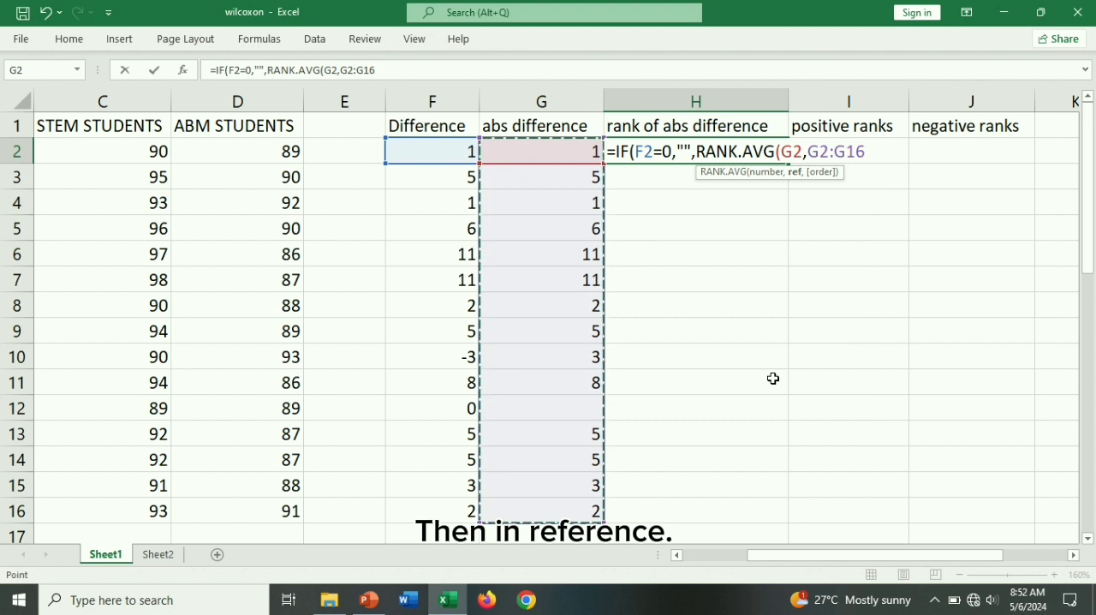
pyautogui.press('F4')
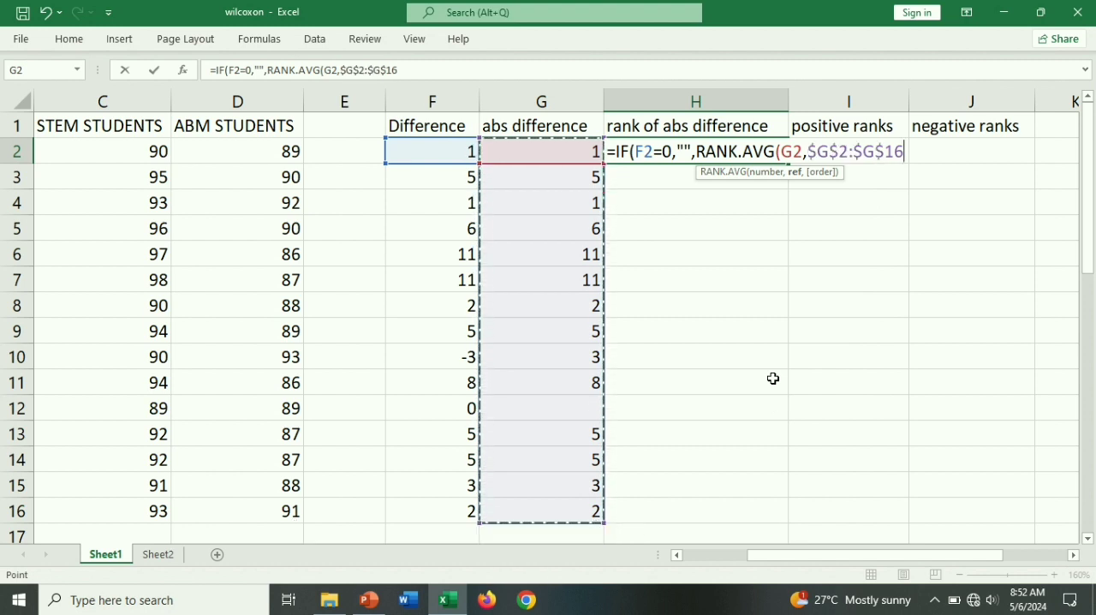
pyautogui.write(',')
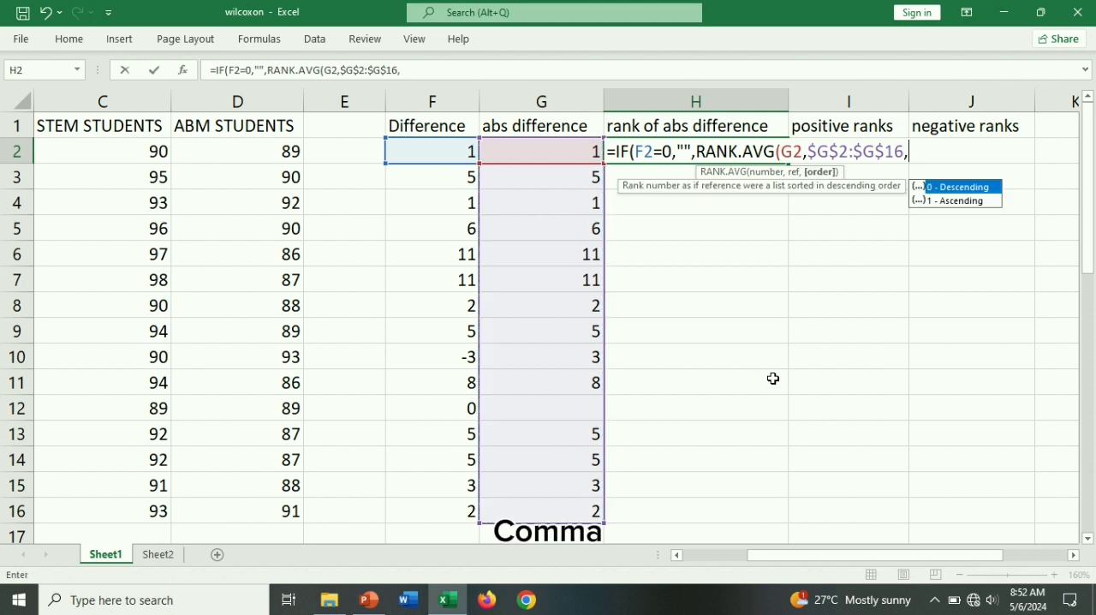
pyautogui.doubleClick(945, 202)
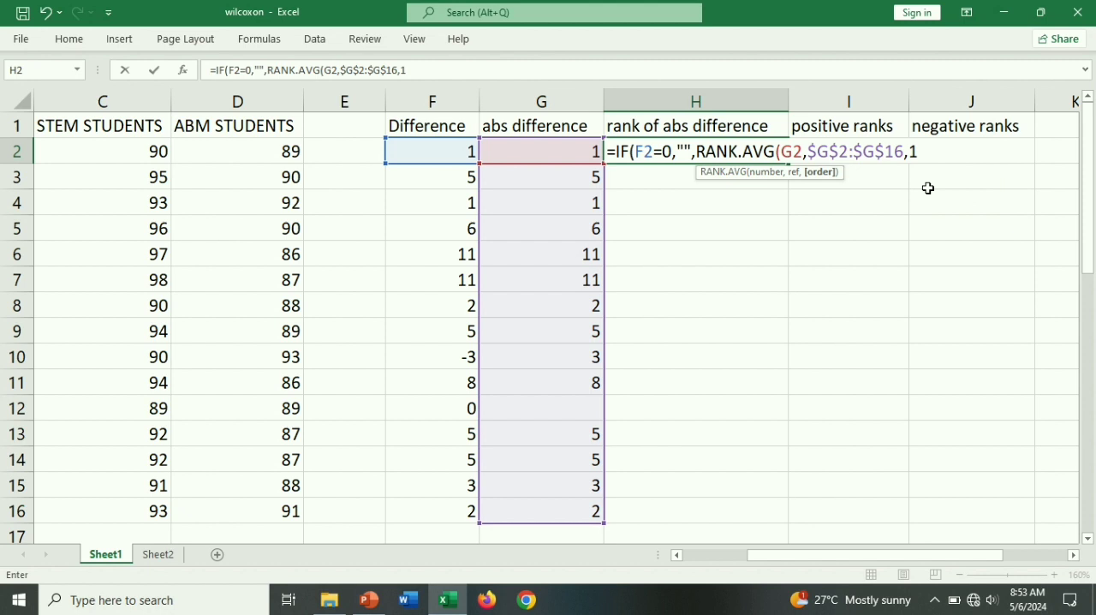
pyautogui.write('))')
pyautogui.press('Return')
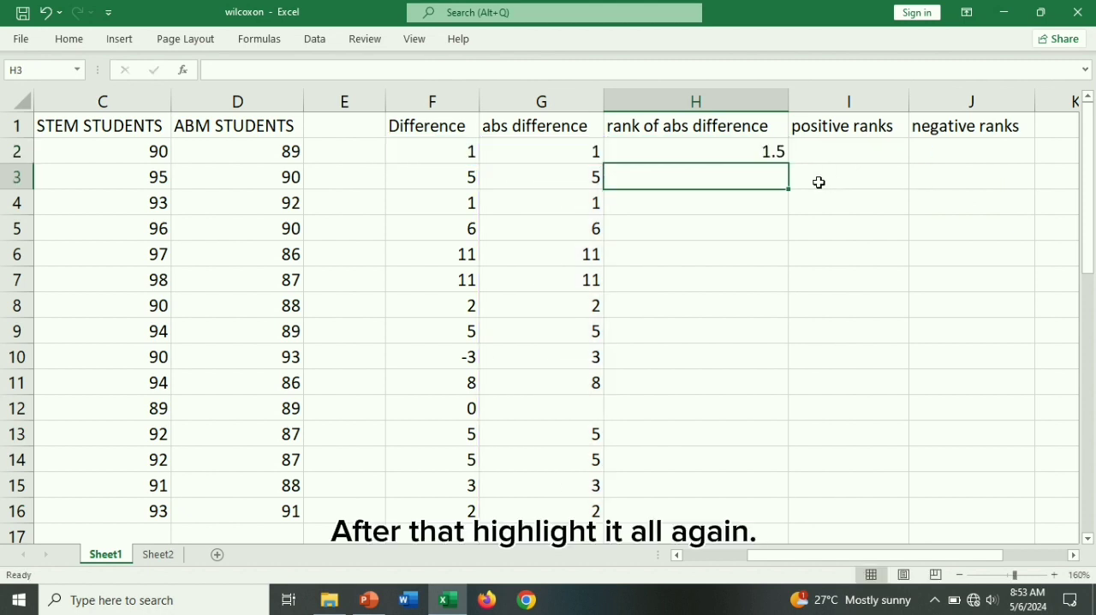
# - Copy the rank of abs difference formula from H2 down through H16
pyautogui.click(735, 152)
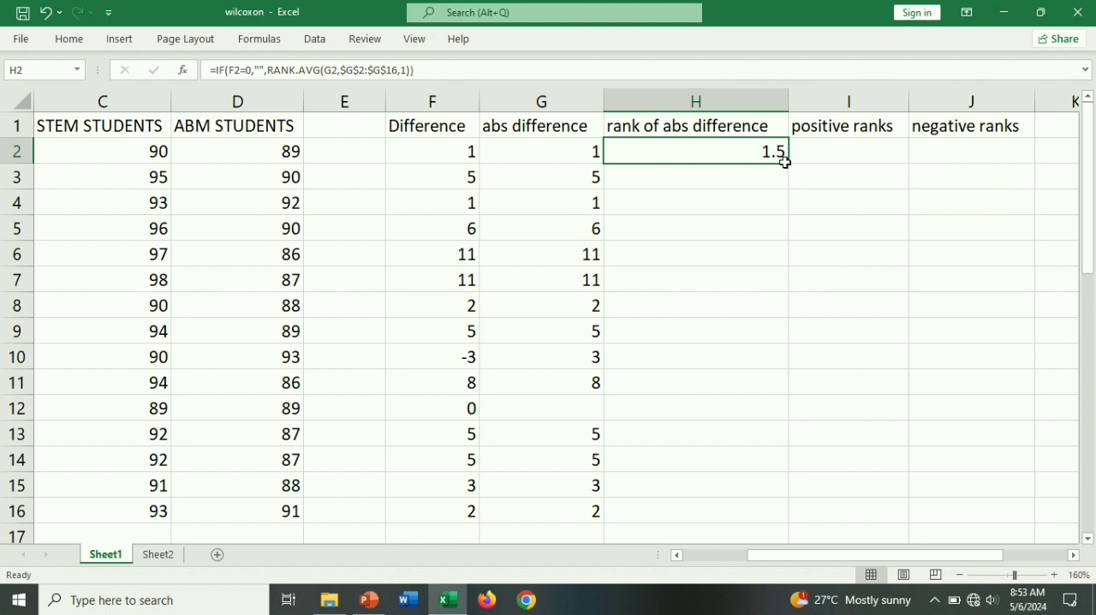
pyautogui.doubleClick(784, 162)
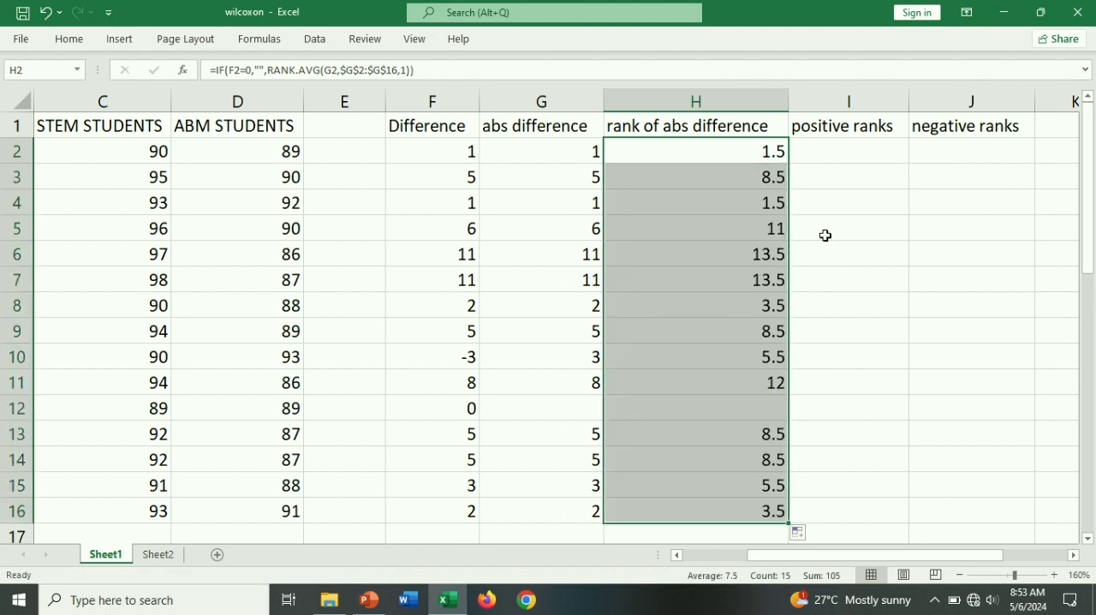
# - Begin an IF formula in I2 under positive ranks that tests F2>0
pyautogui.click(853, 150)
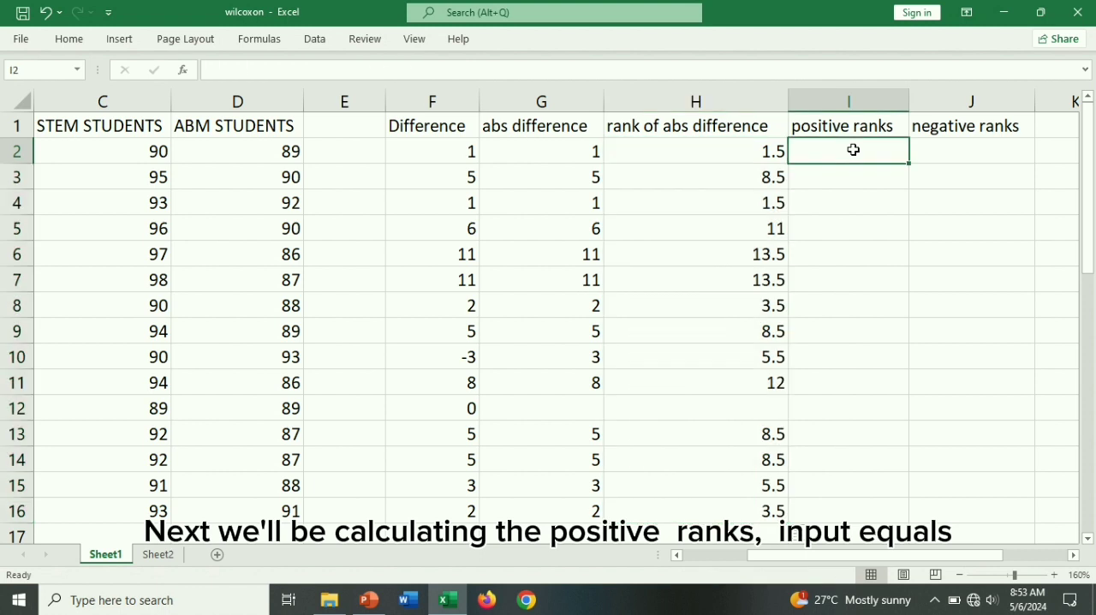
pyautogui.write('=')
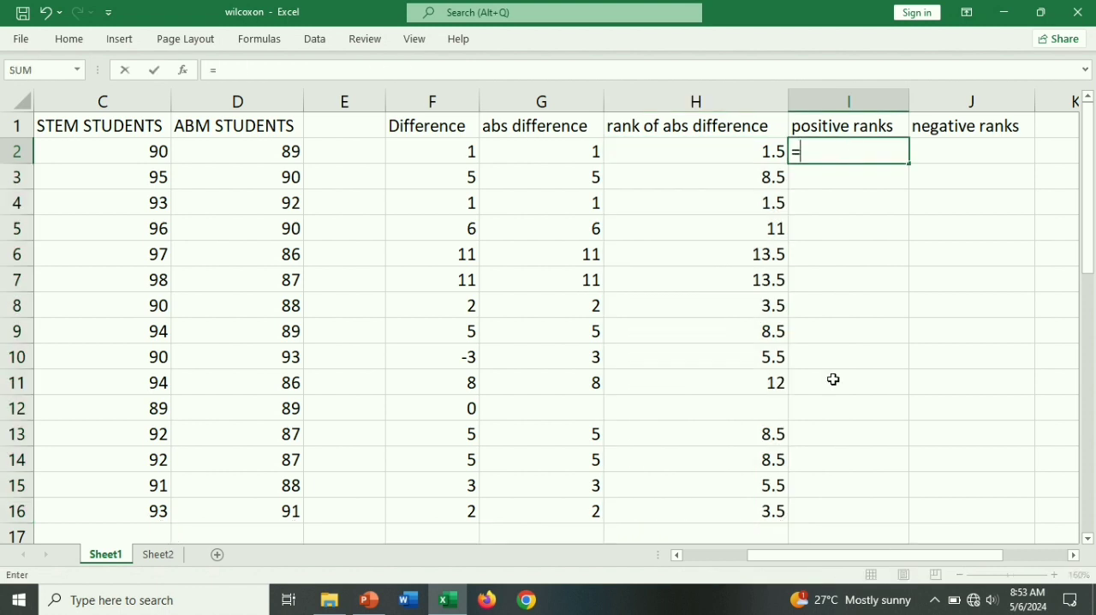
pyautogui.write('if')
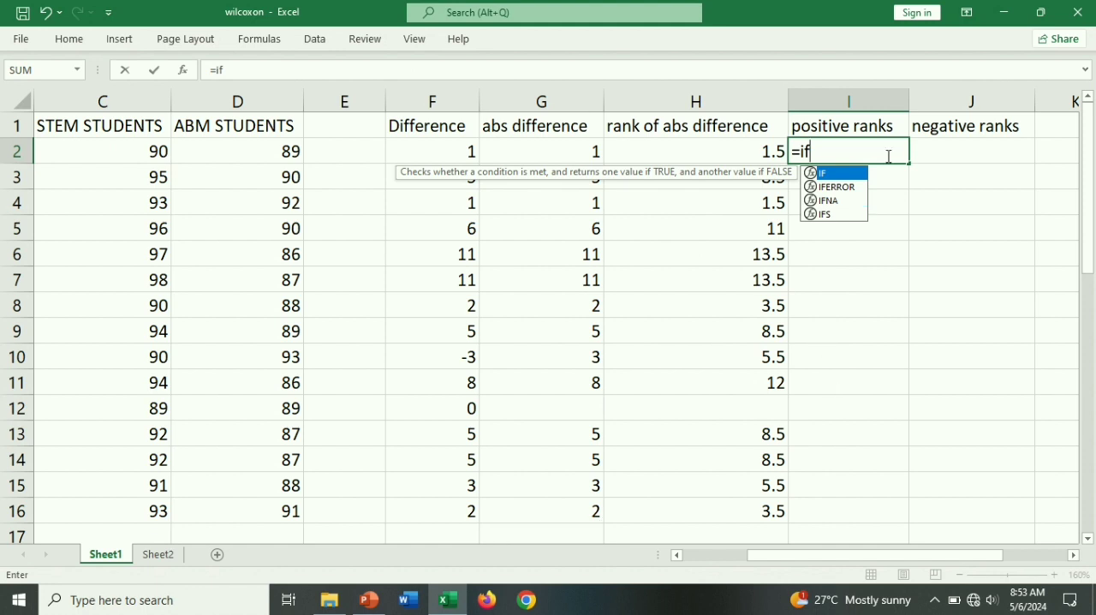
pyautogui.doubleClick(834, 175)
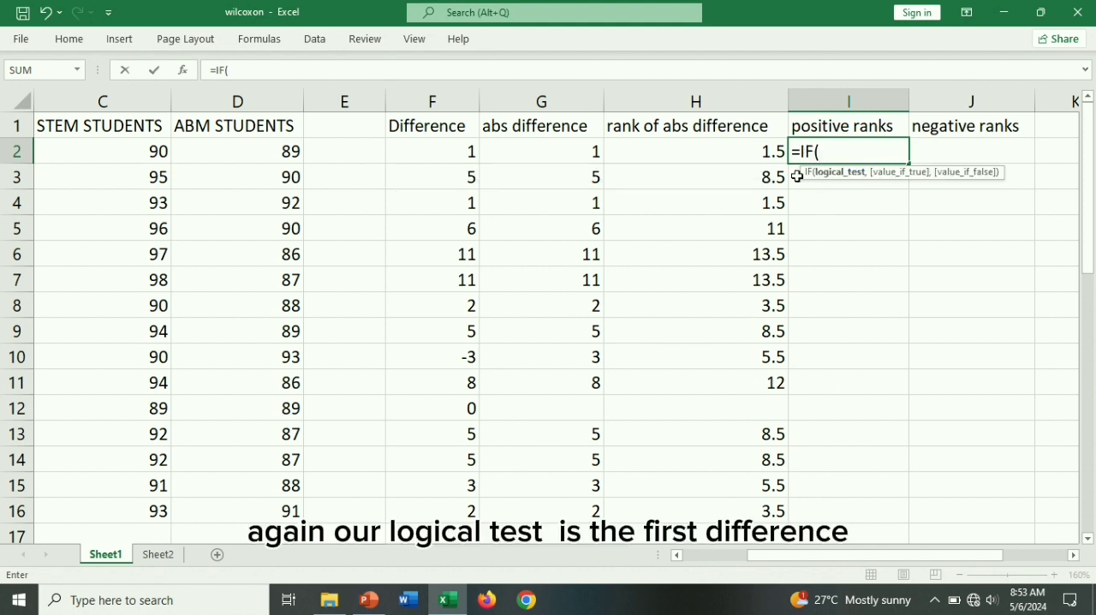
pyautogui.click(457, 144)
pyautogui.write('>0,')
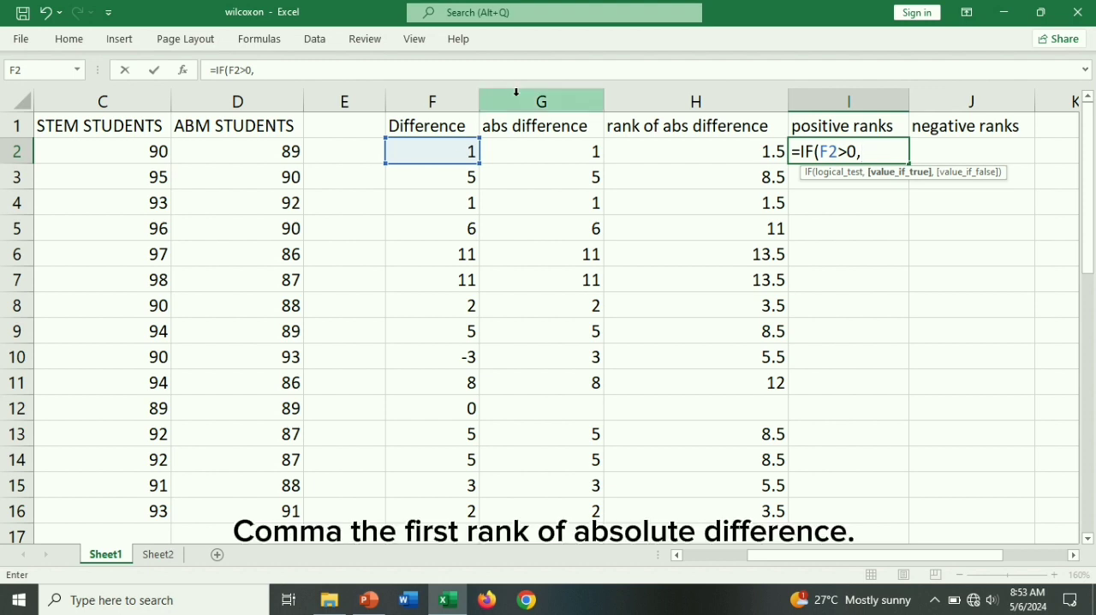
# - Complete the I2 formula with H2 if true and empty text "" if false, and copy it down through I16
pyautogui.click(668, 151)
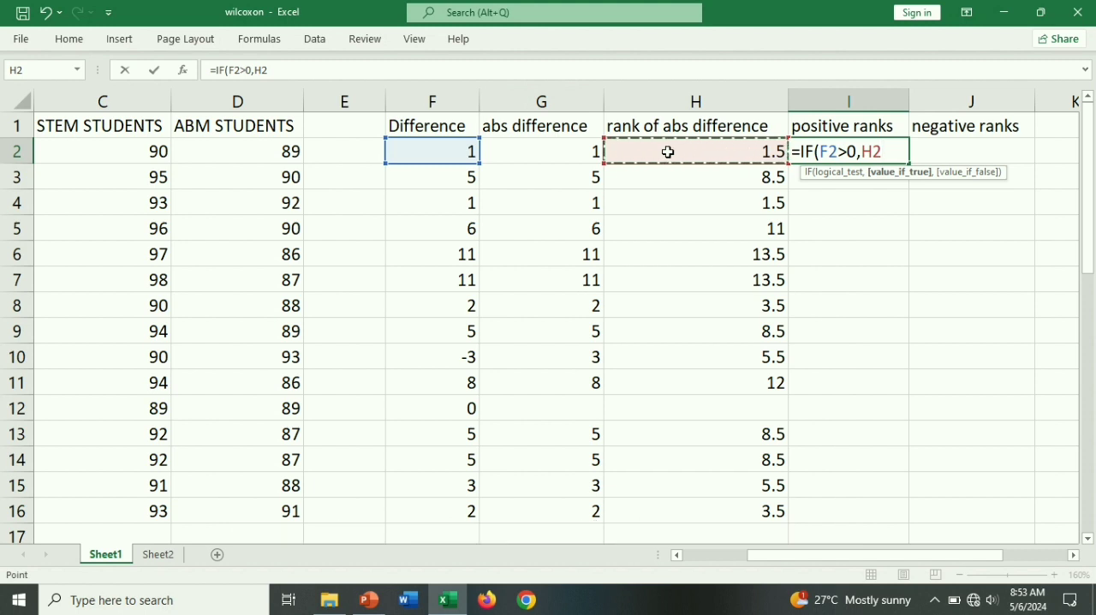
pyautogui.write(',')
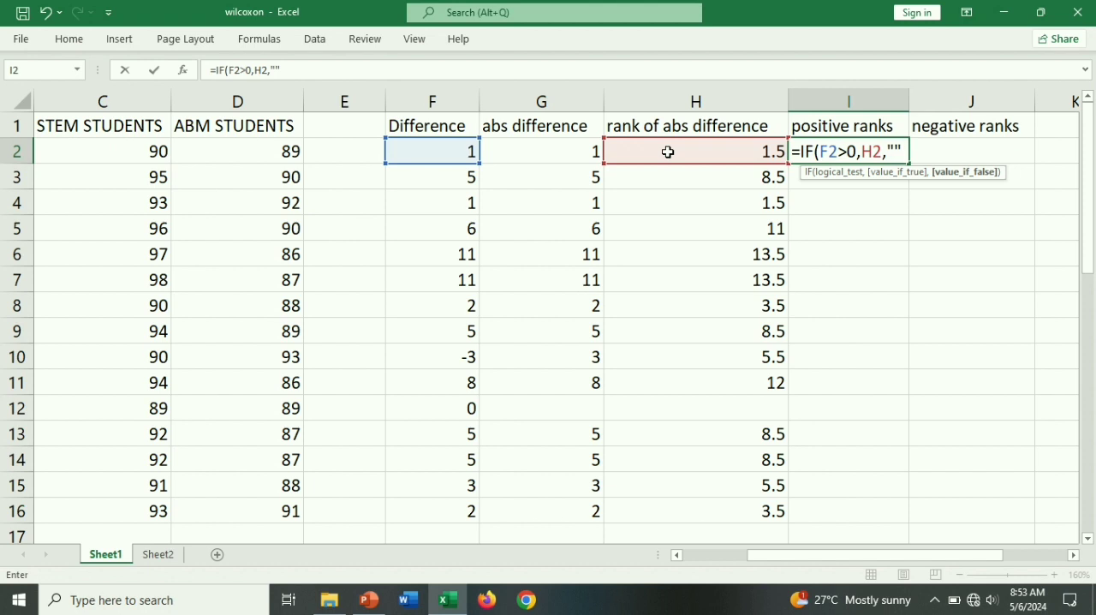
pyautogui.write('"")')
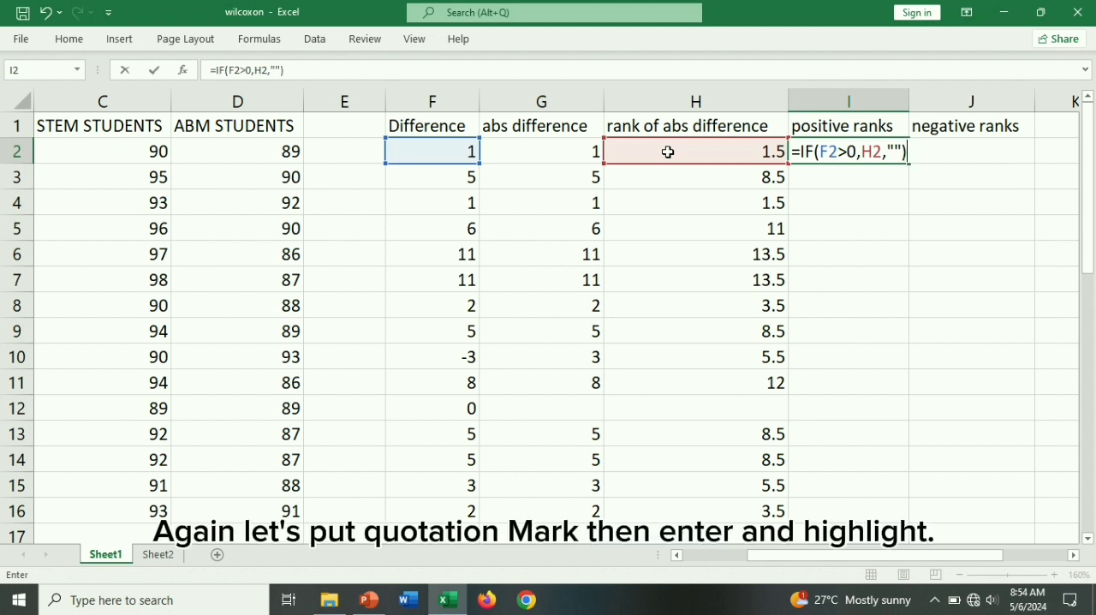
pyautogui.press('Return')
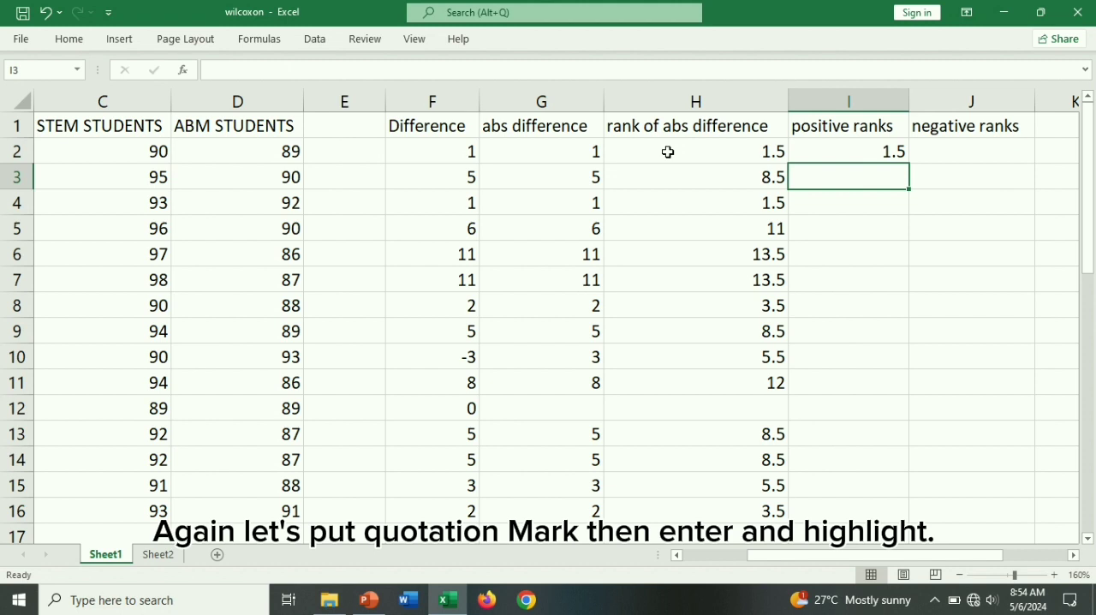
pyautogui.click(892, 156)
pyautogui.moveTo(908, 163); pyautogui.dragTo(914, 521)
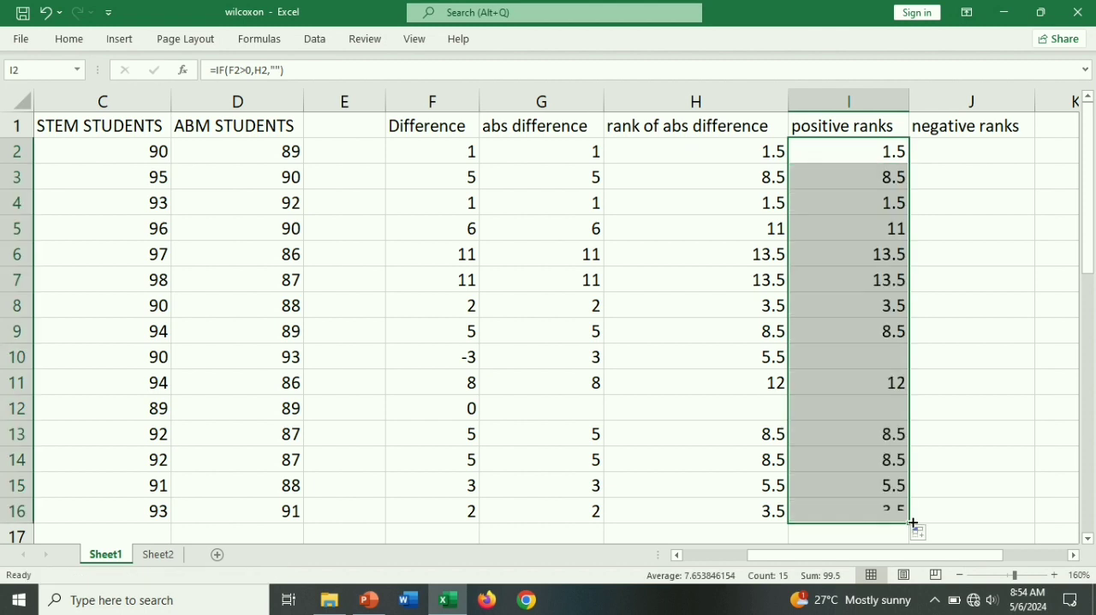
# - Begin an IF formula in J2 under negative ranks that tests F2<0
pyautogui.click(966, 154)
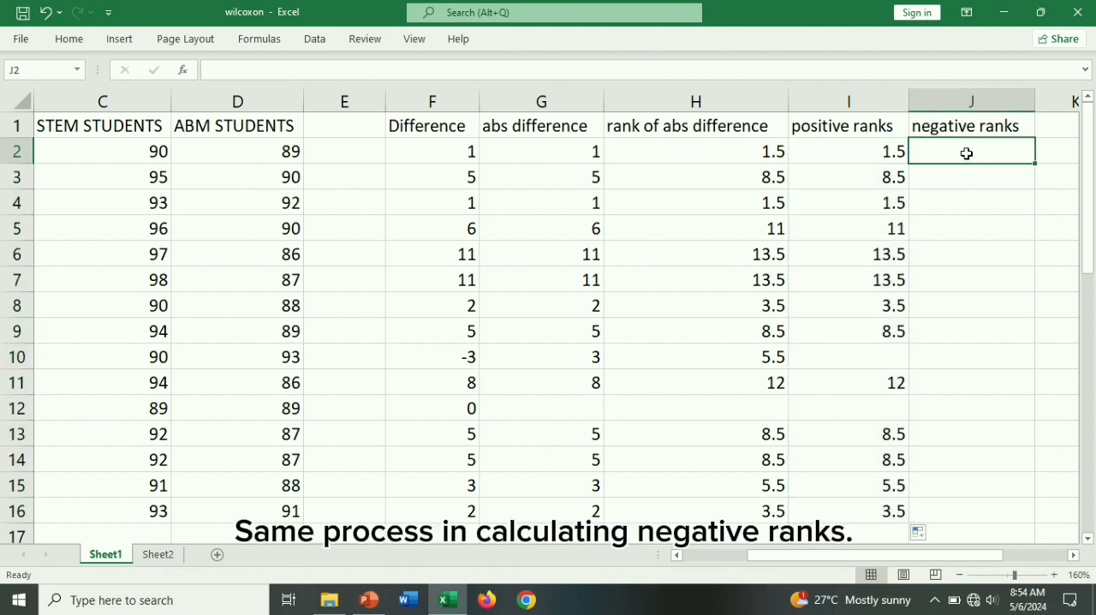
pyautogui.write('=if')
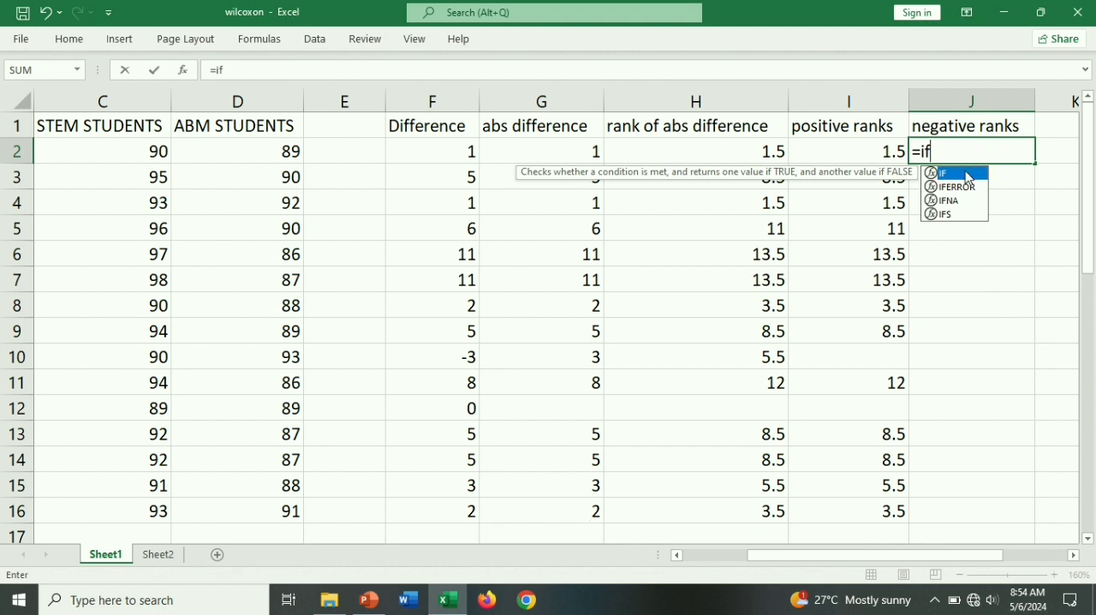
pyautogui.doubleClick(957, 173)
pyautogui.click(457, 150)
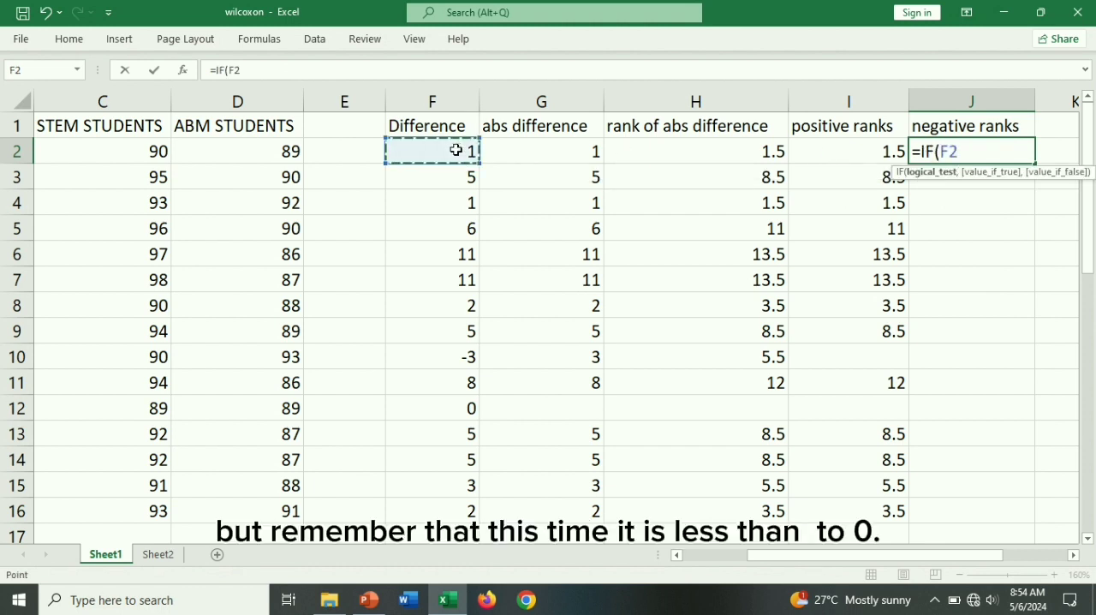
pyautogui.write('<0')
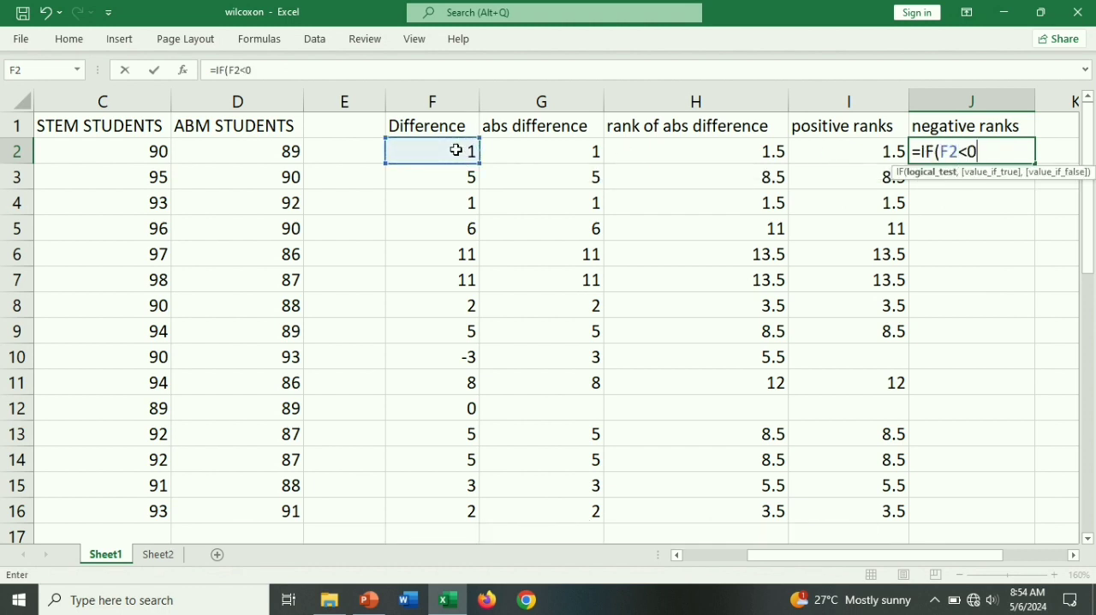
pyautogui.write(',')
# - Complete the J2 formula with H2 if true and empty text "" if false, and copy it down through J16
pyautogui.click(747, 150)
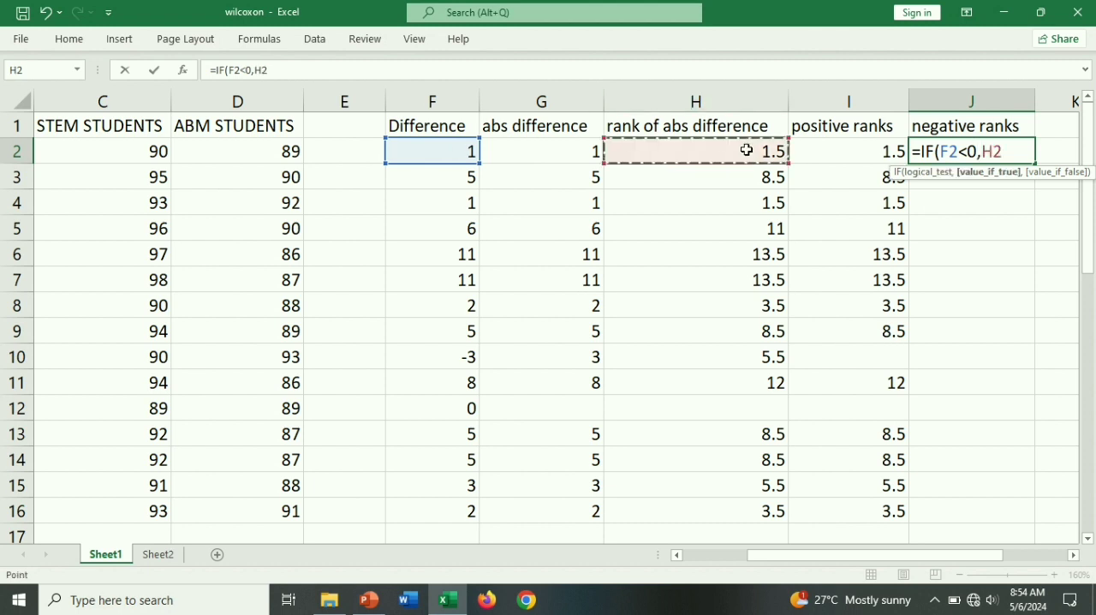
pyautogui.write(',')
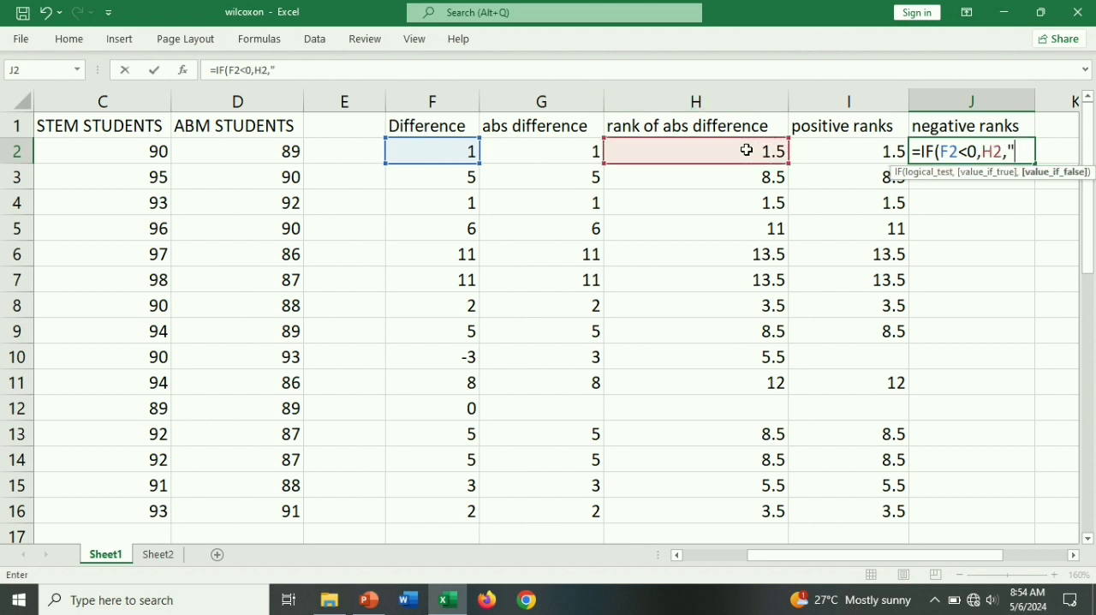
pyautogui.write('""))')
pyautogui.press('BackSpace')
pyautogui.press('Return')
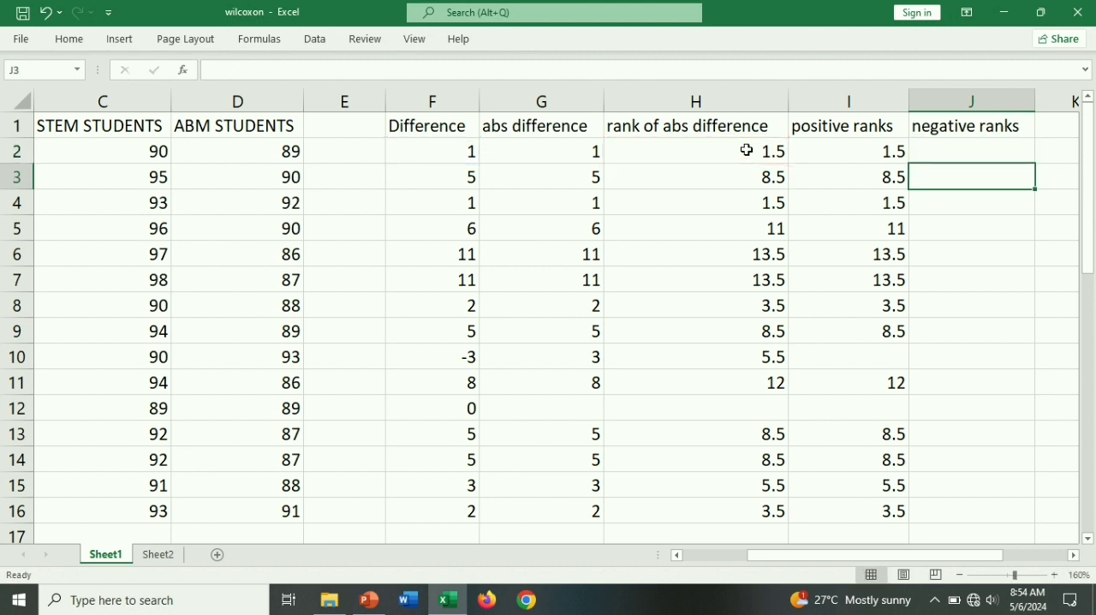
pyautogui.click(1030, 159)
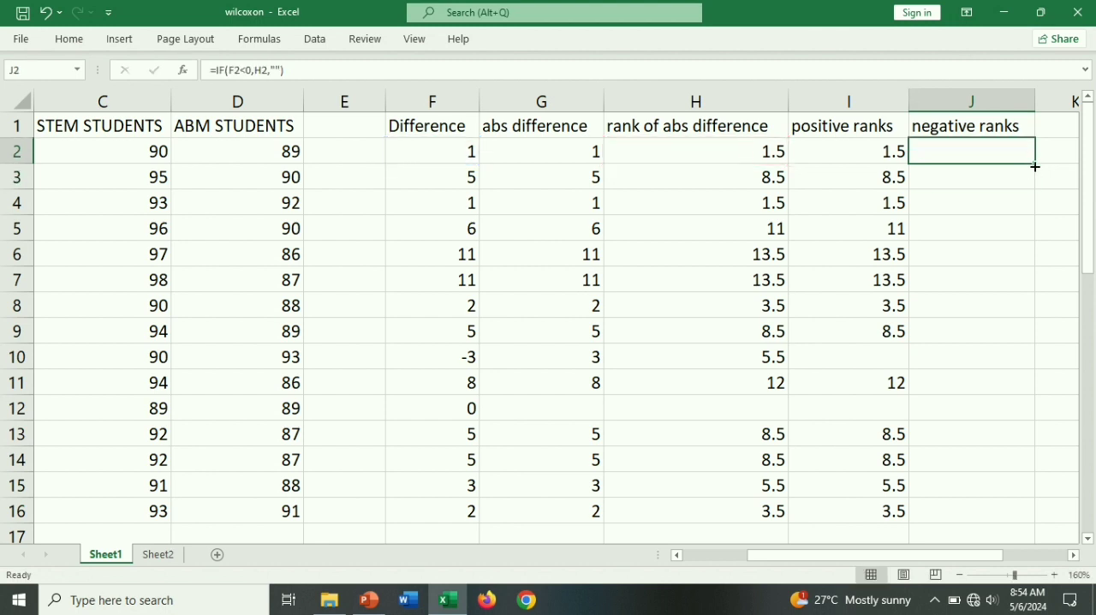
pyautogui.moveTo(1035, 163); pyautogui.dragTo(1051, 518)
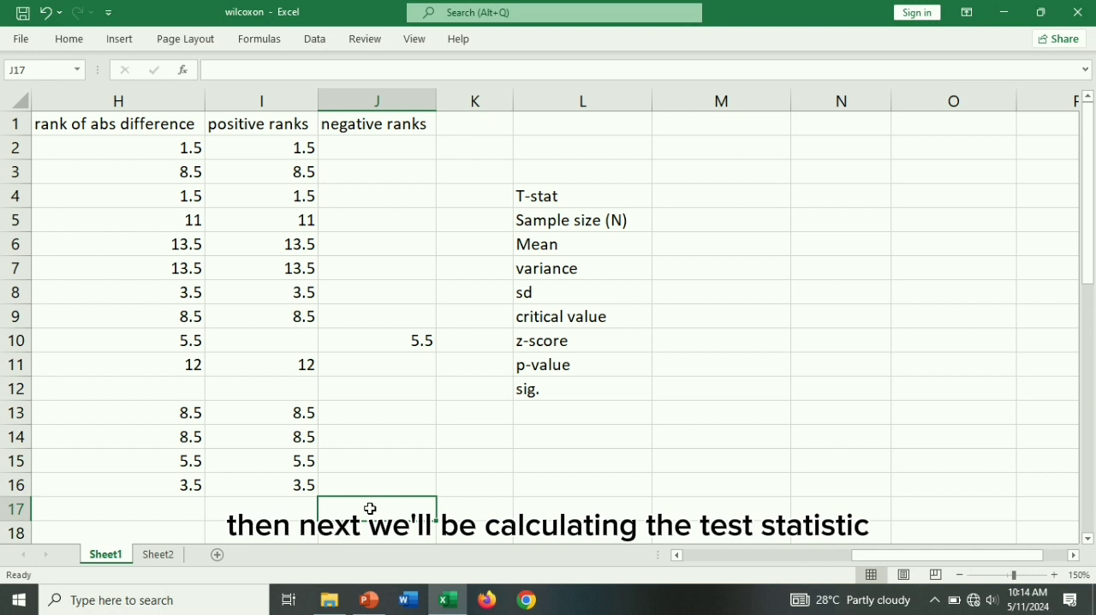
# - Begin the T-stat formula in M4 as a MIN function whose first argument is SUM(I2:I16), the positive ranks
pyautogui.click(724, 199)
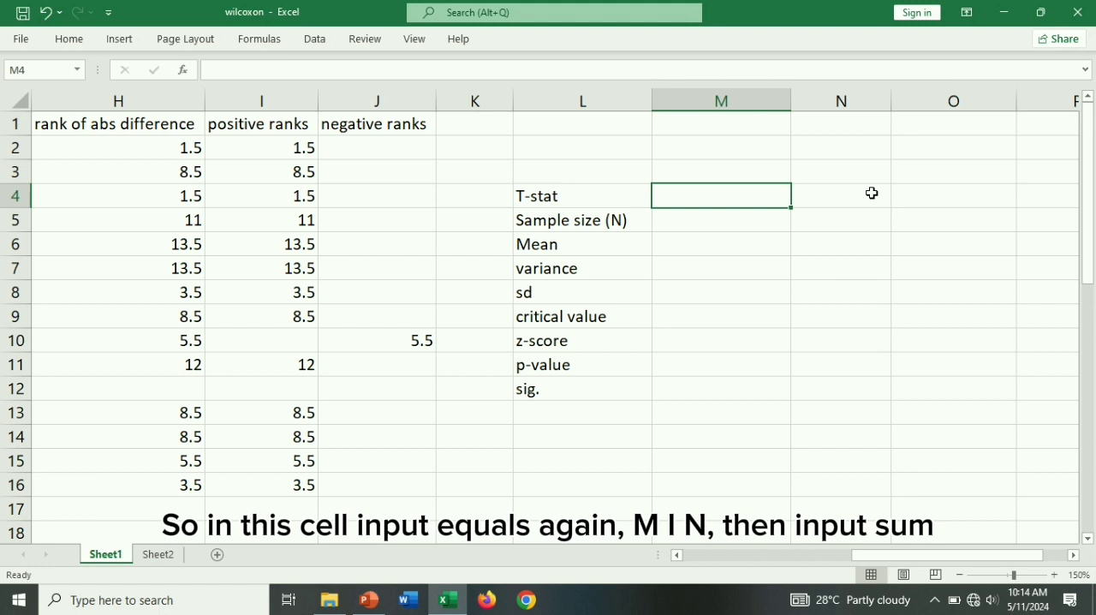
pyautogui.write('=min')
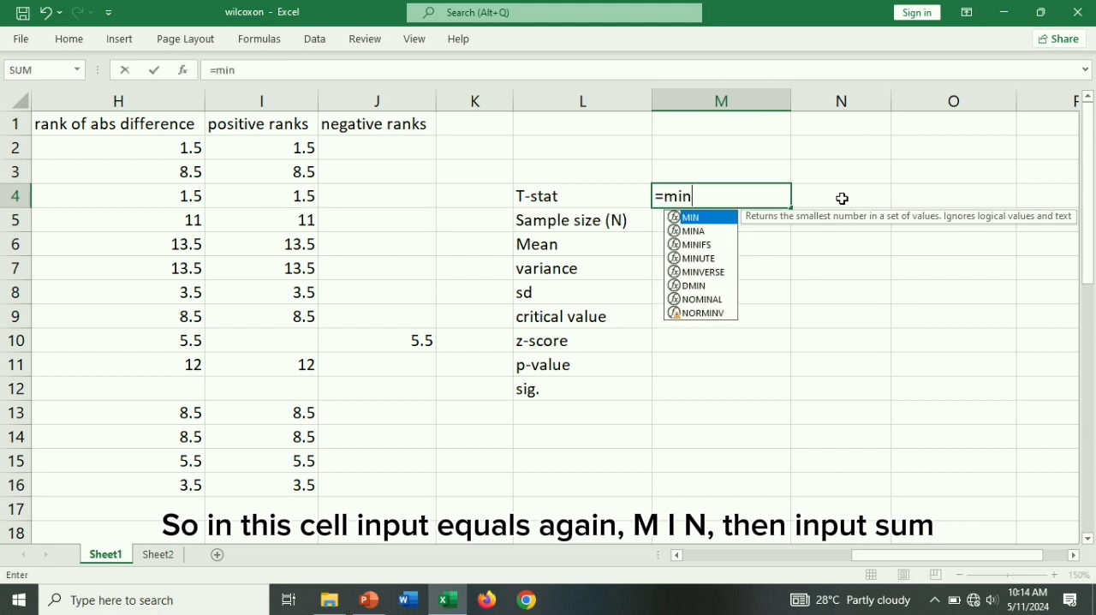
pyautogui.doubleClick(714, 217)
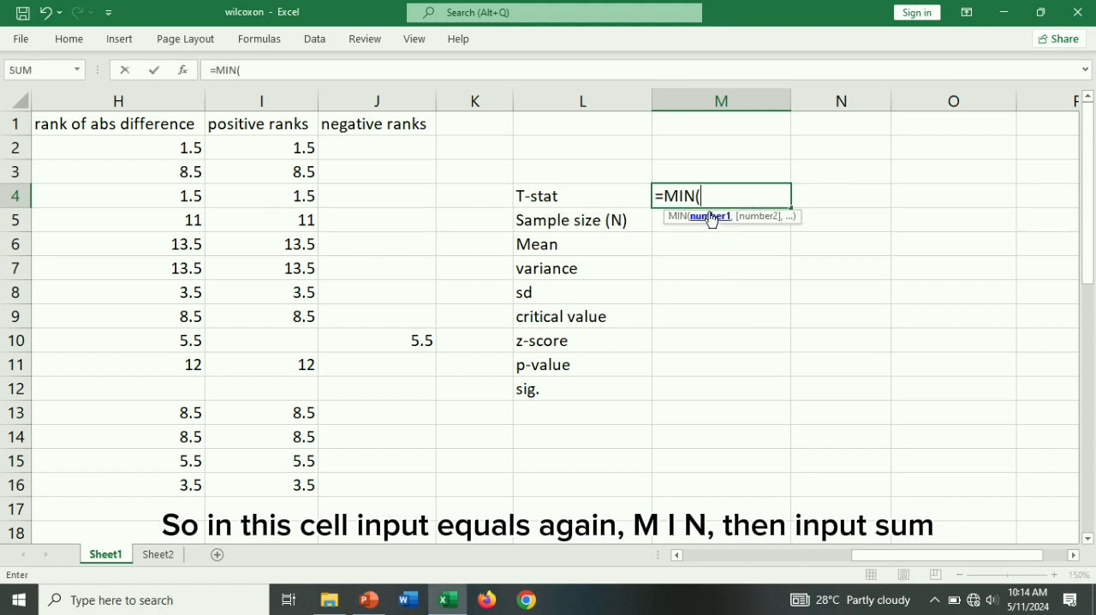
pyautogui.write('sum')
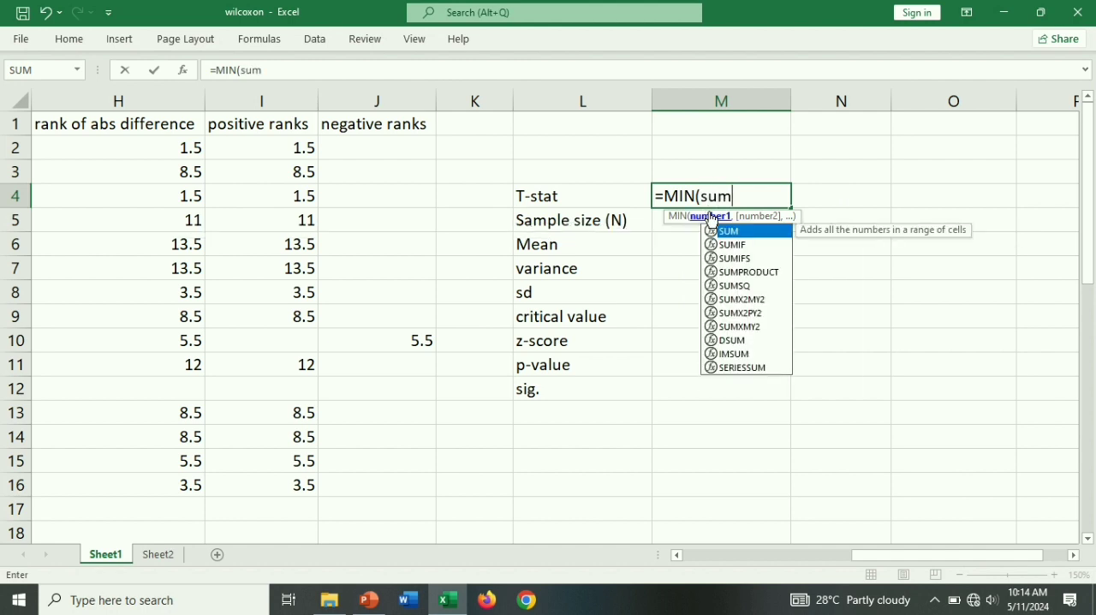
pyautogui.doubleClick(729, 231)
pyautogui.moveTo(261, 151); pyautogui.dragTo(270, 485)
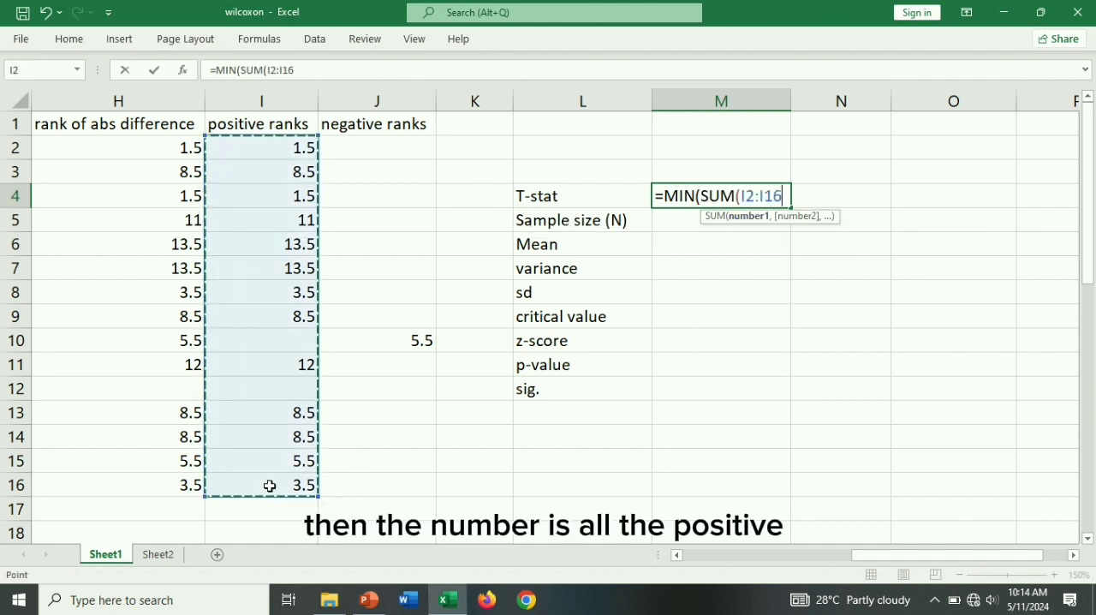
pyautogui.write('),')
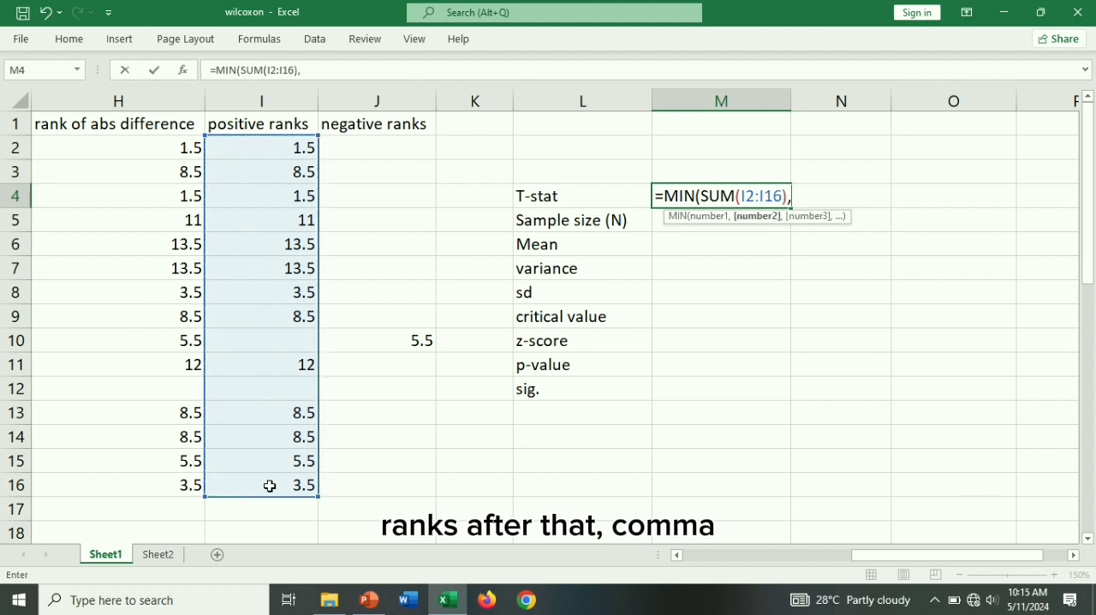
pyautogui.write('sum')
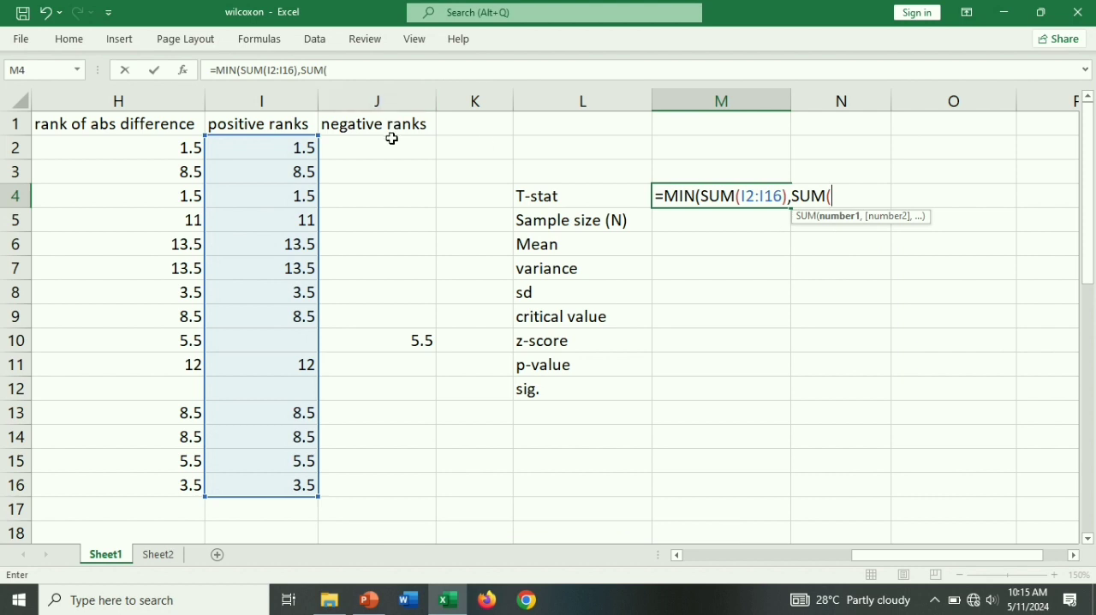
# - Complete the T-stat formula with the negative ranks total, giving =MIN(SUM(I2:I16),SUM(J2:J16))
pyautogui.moveTo(391, 151); pyautogui.dragTo(372, 482)
pyautogui.write('))')
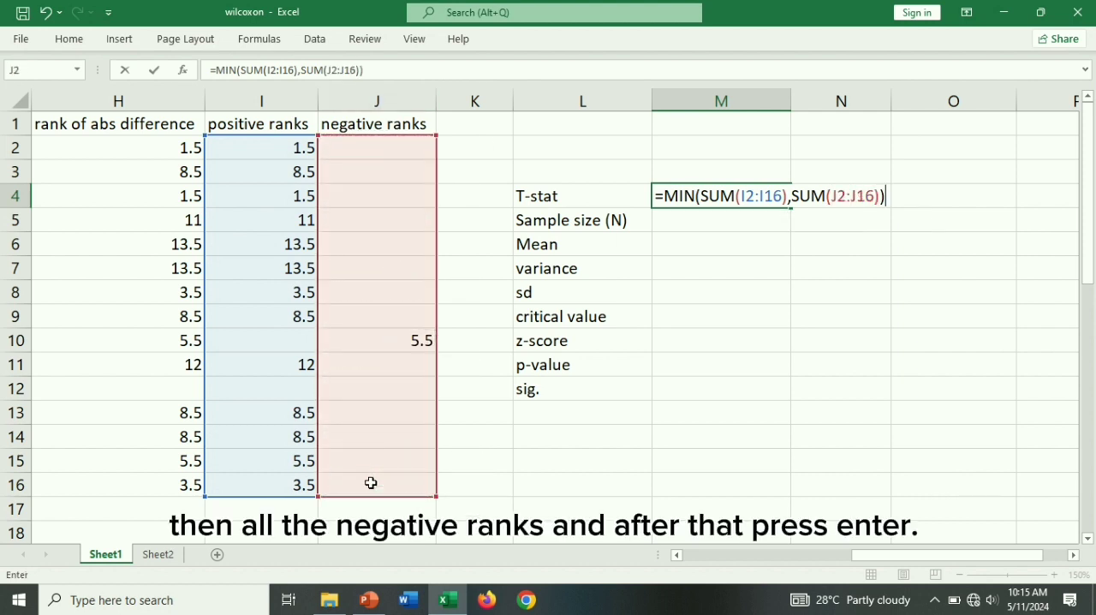
pyautogui.press('Return')
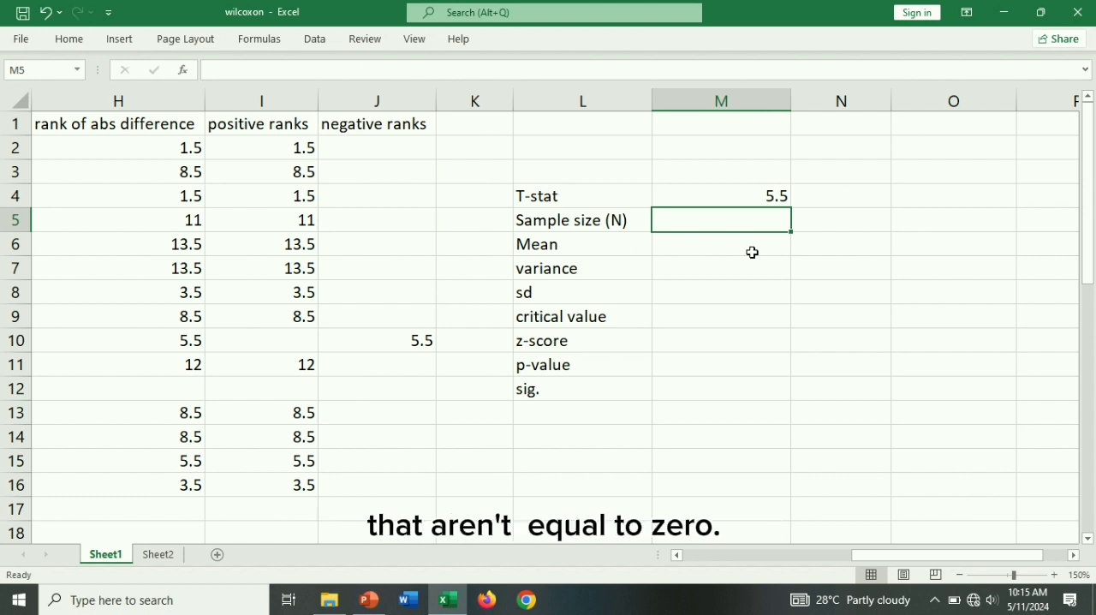
# - Calculate Sample size (N) in M5 with a COUNT formula over all positive and negative ranks, I2:J16
pyautogui.write('=')
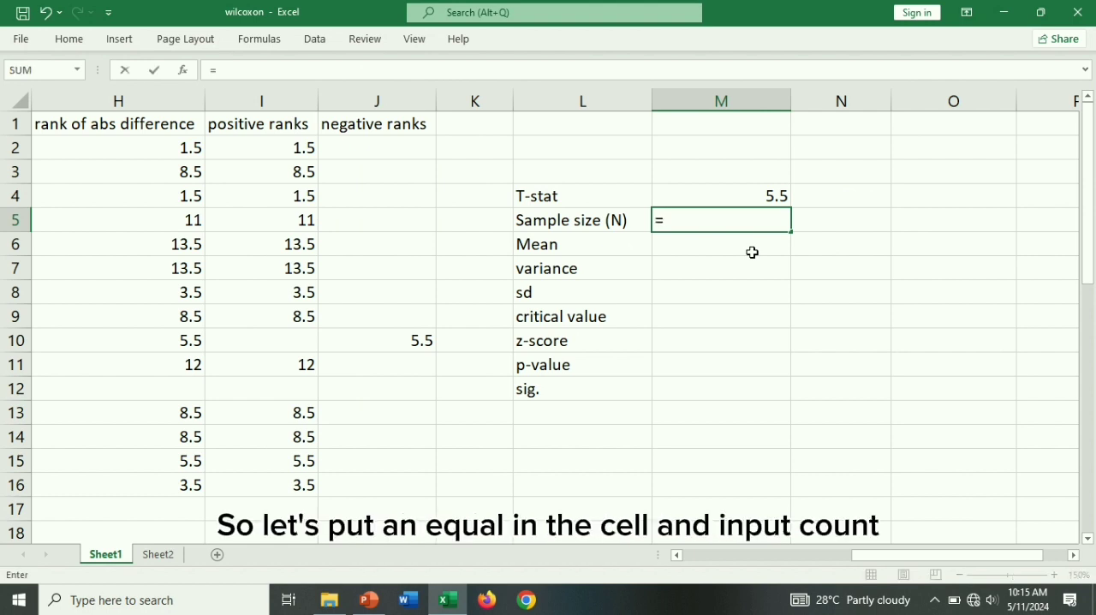
pyautogui.write('cp')
pyautogui.press('BackSpace')
pyautogui.write('ount')
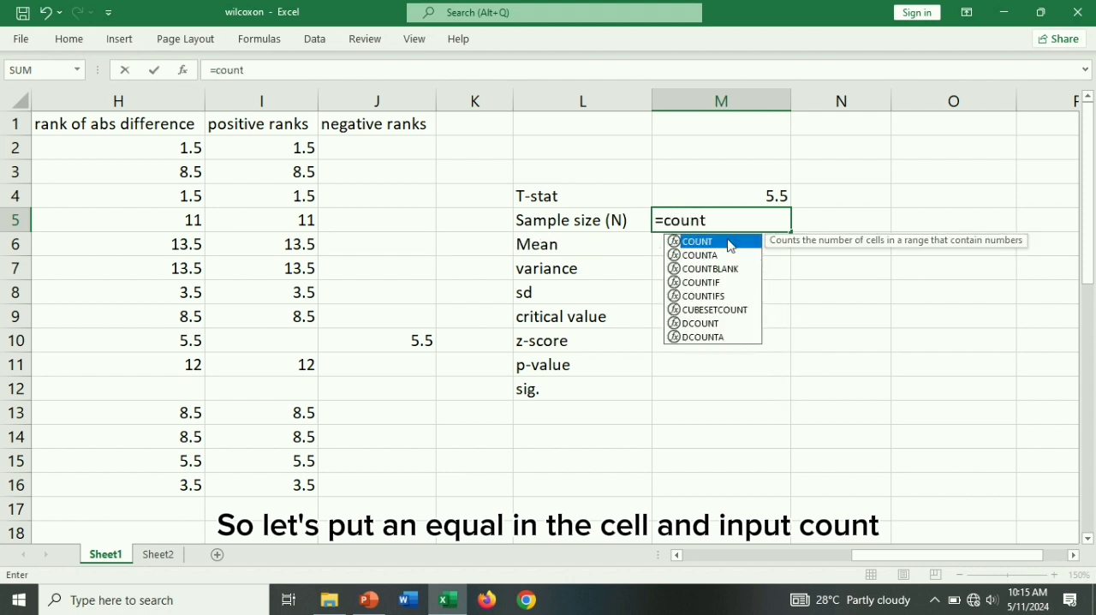
pyautogui.doubleClick(729, 243)
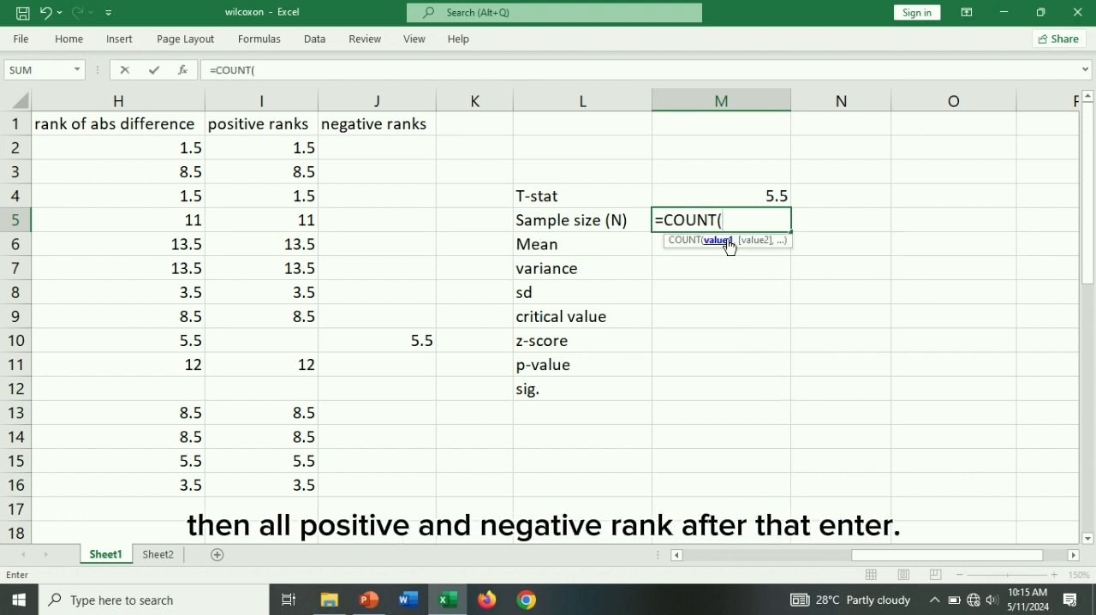
pyautogui.moveTo(300, 146); pyautogui.dragTo(338, 488)
pyautogui.press('Return')
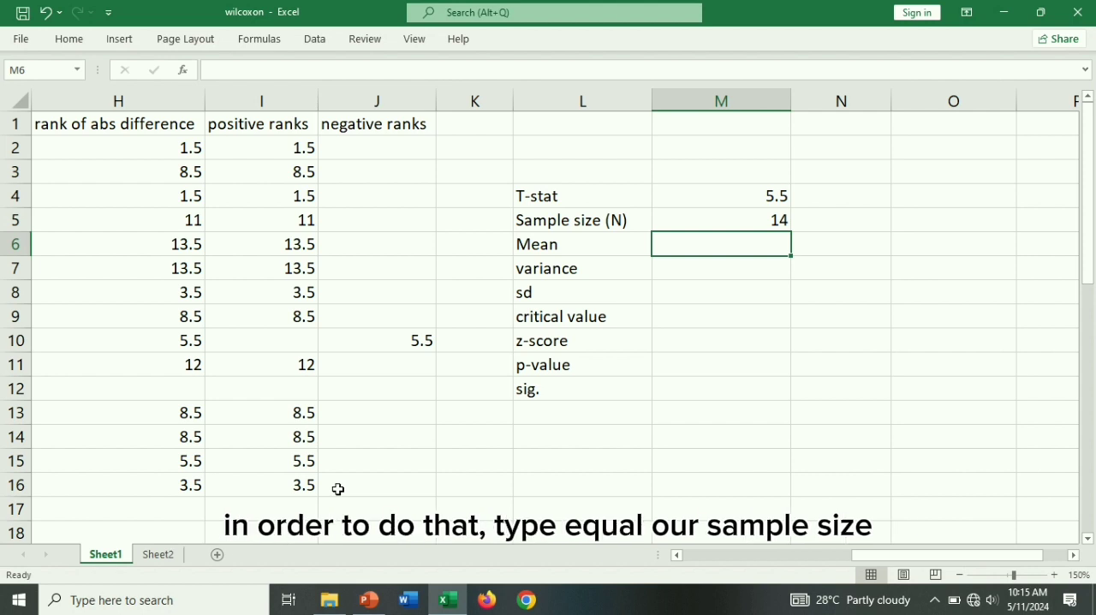
# - Calculate the Mean in M6 from the sample size with the formula =M5*(M5+1)/4
pyautogui.write('=')
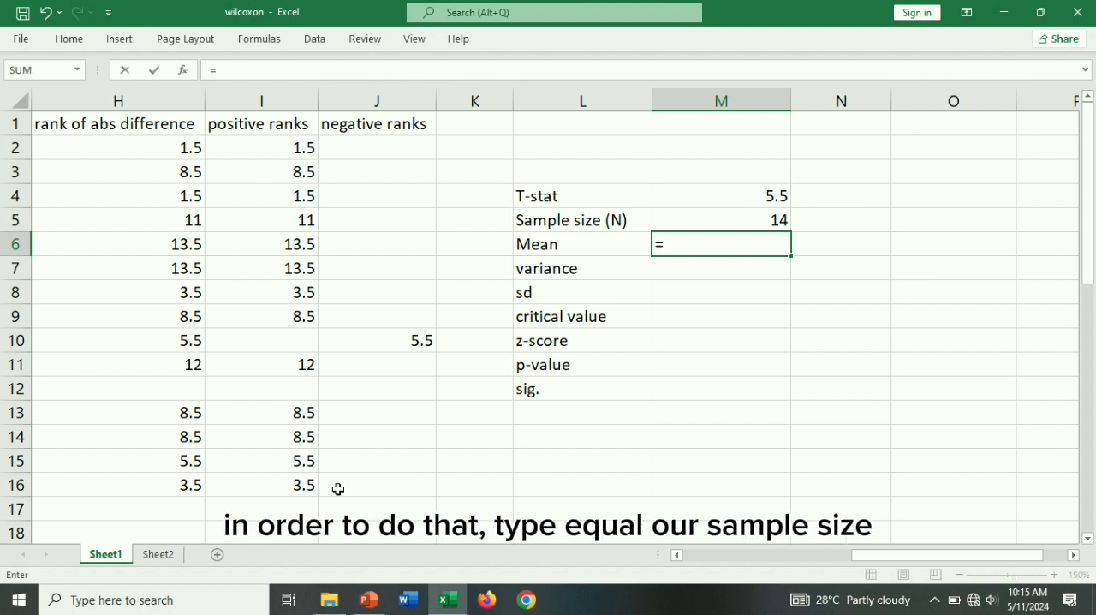
pyautogui.click(685, 215)
pyautogui.write('*(')
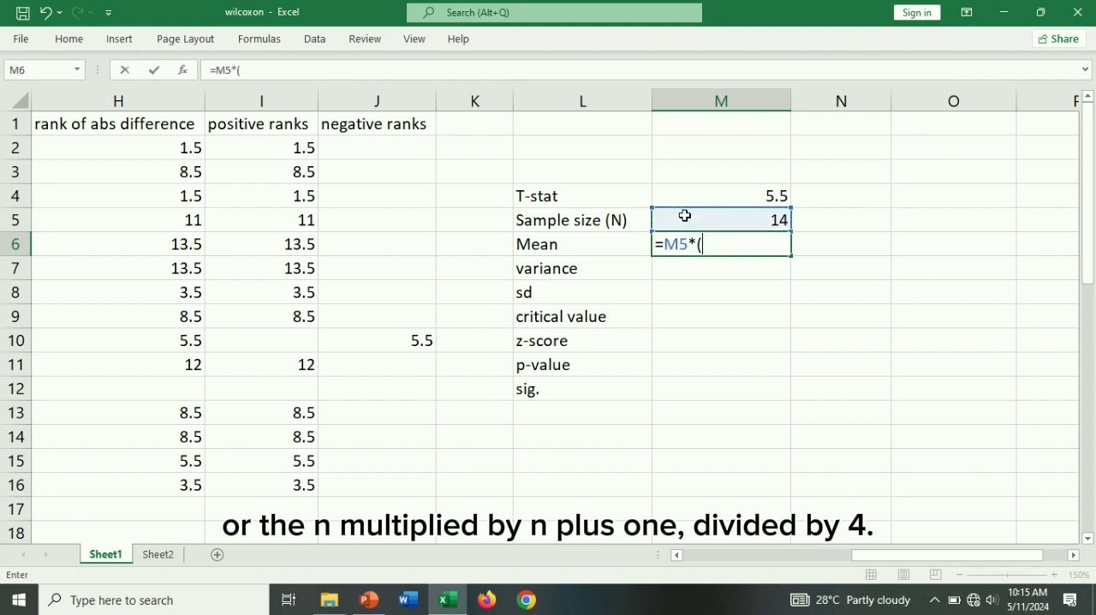
pyautogui.click(694, 216)
pyautogui.write('+1')
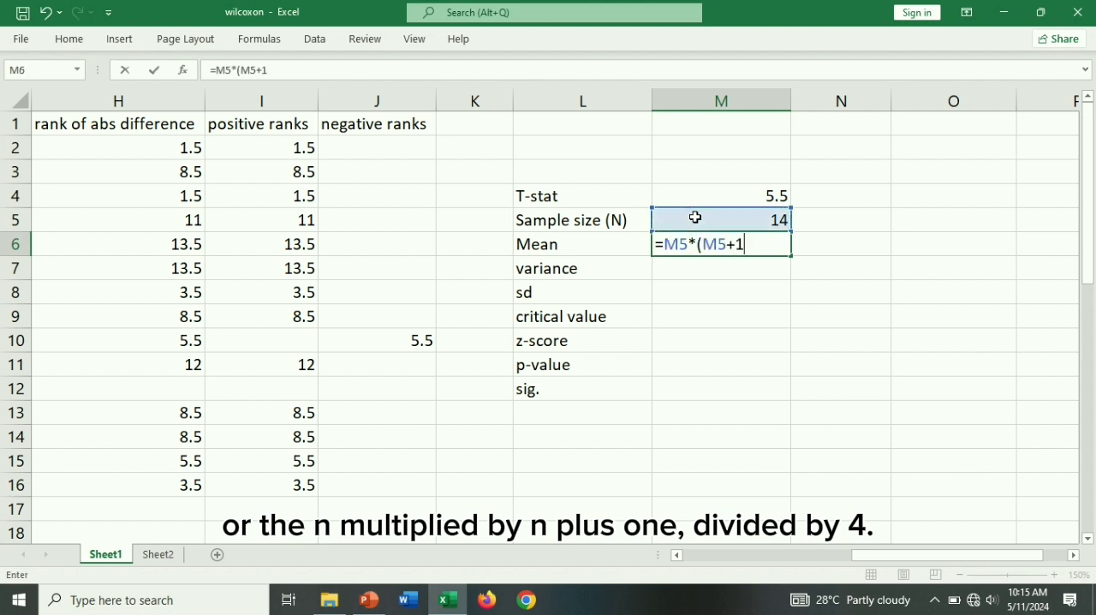
pyautogui.write(')/4')
pyautogui.press('Return')
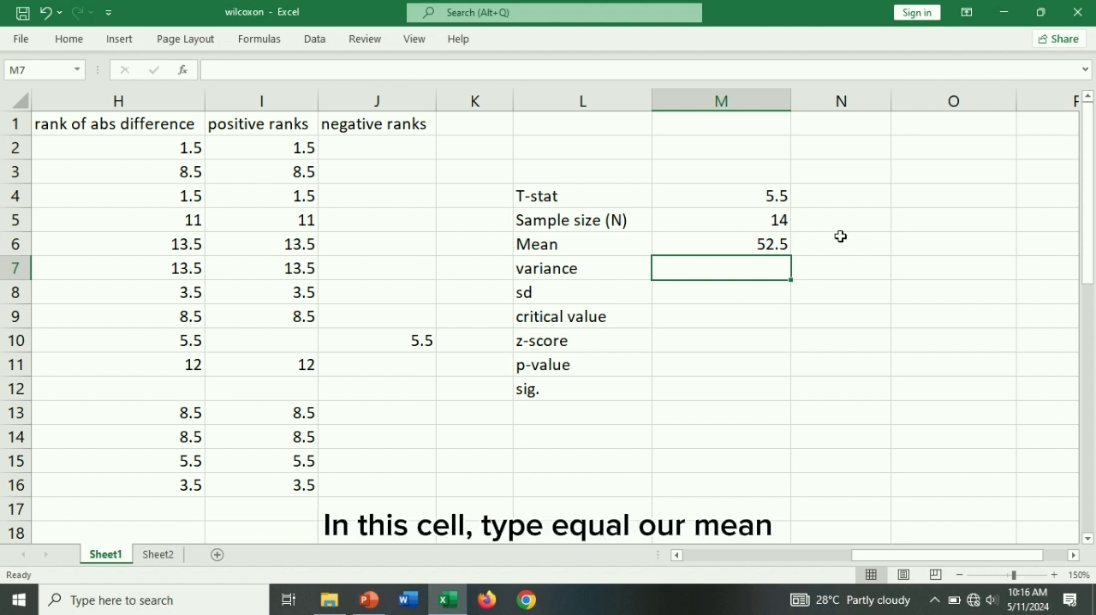
# - Calculate the variance in M7 from the mean and sample size with the formula =M6*(2*M5+1)/6
pyautogui.write('=')
pyautogui.click(741, 240)
pyautogui.write('*(')
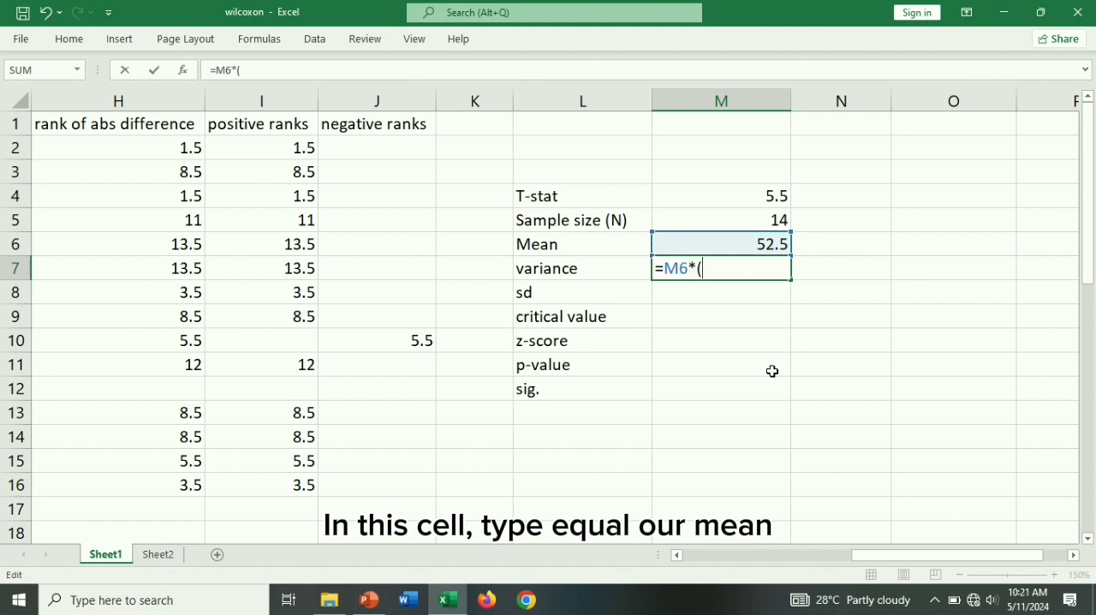
pyautogui.write('2*')
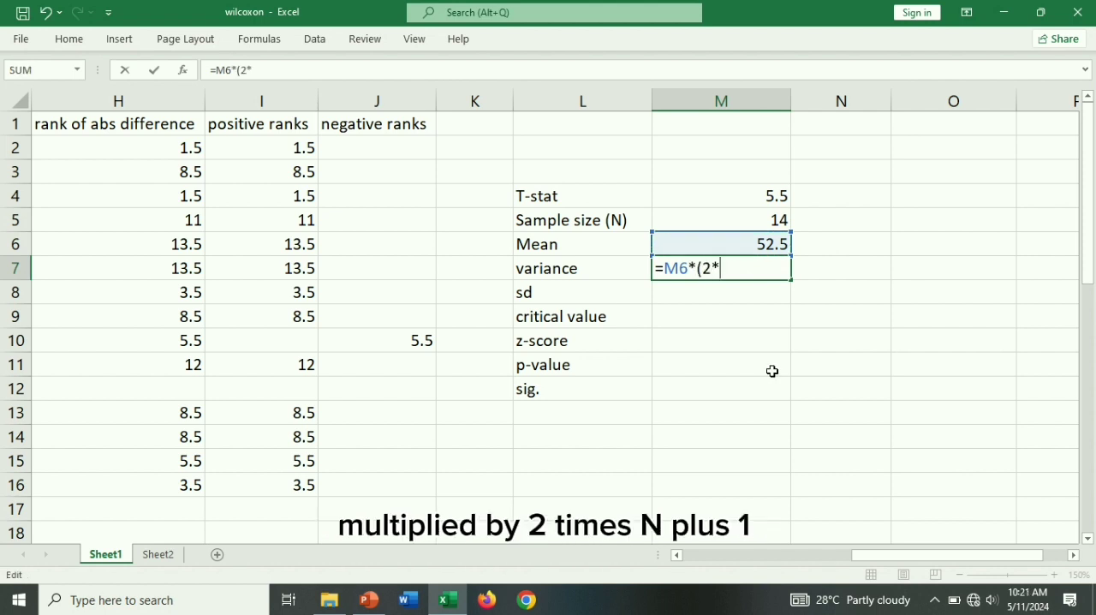
pyautogui.click(729, 219)
pyautogui.write('+')
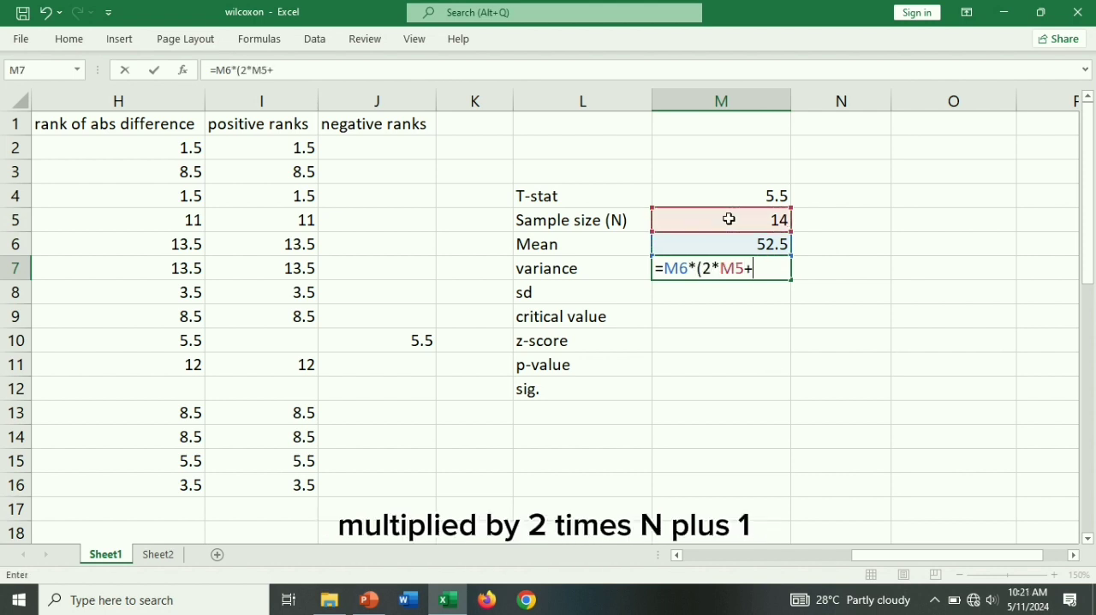
pyautogui.write('1)/6')
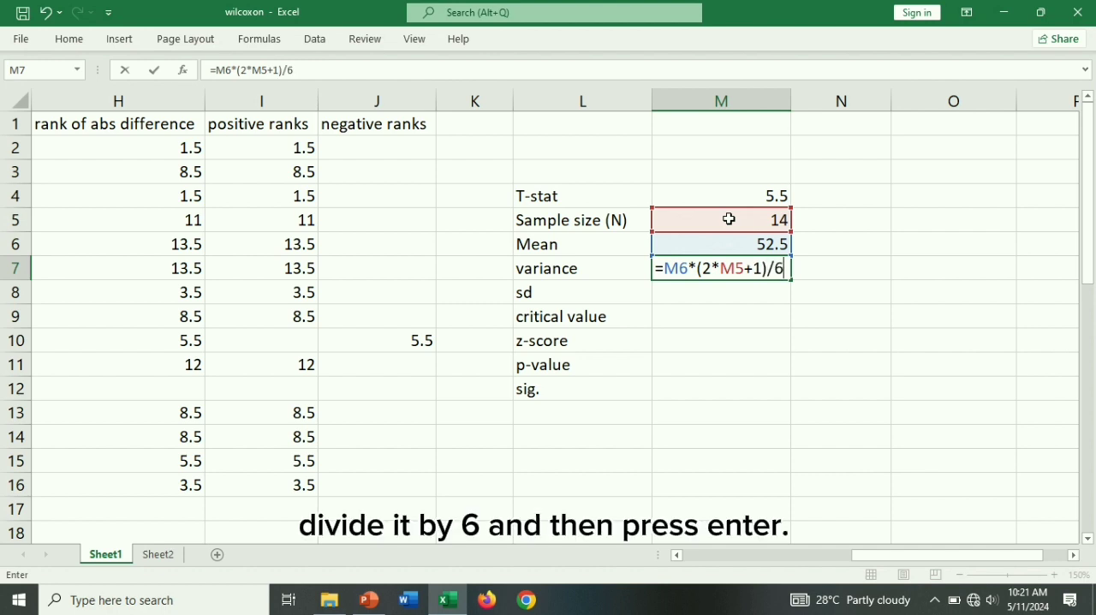
pyautogui.press('Return')
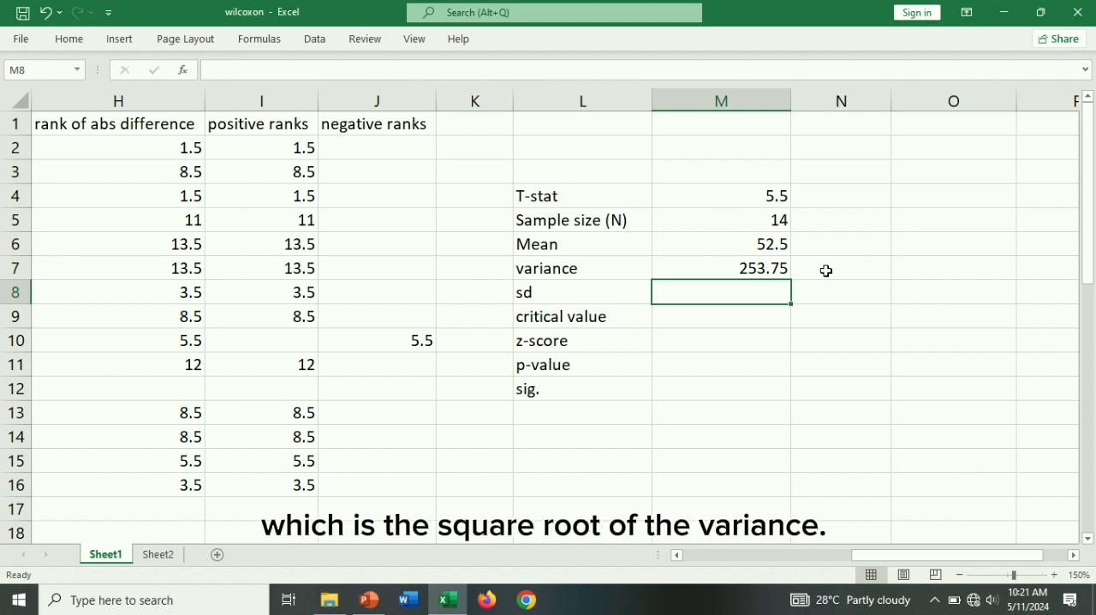
# - Calculate the sd in M8 as the square root of the variance, using SQRT on M7
pyautogui.write('=sq')
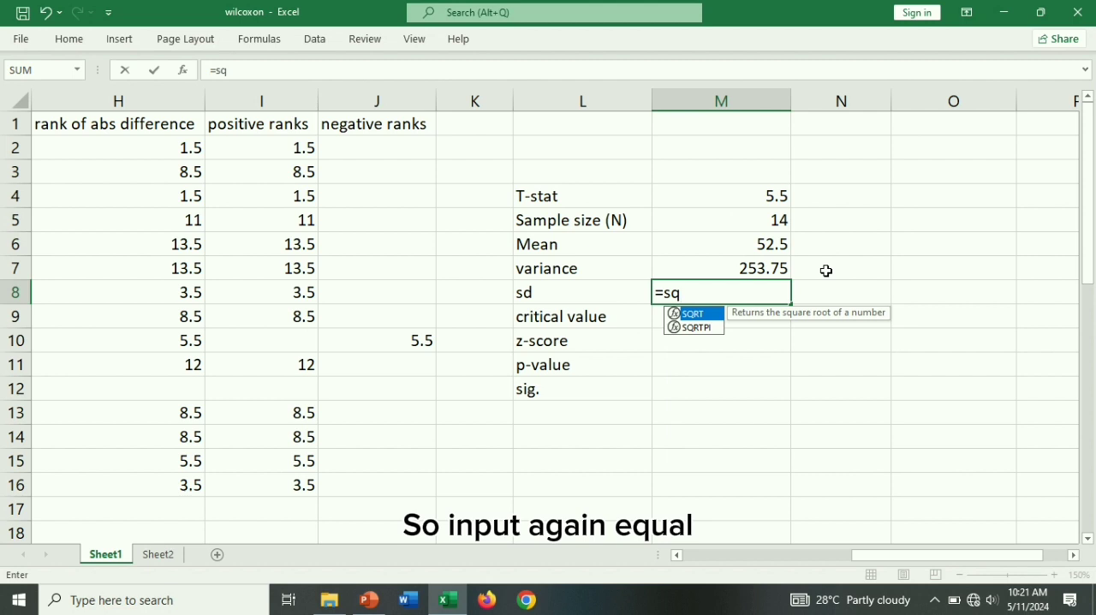
pyautogui.write('r')
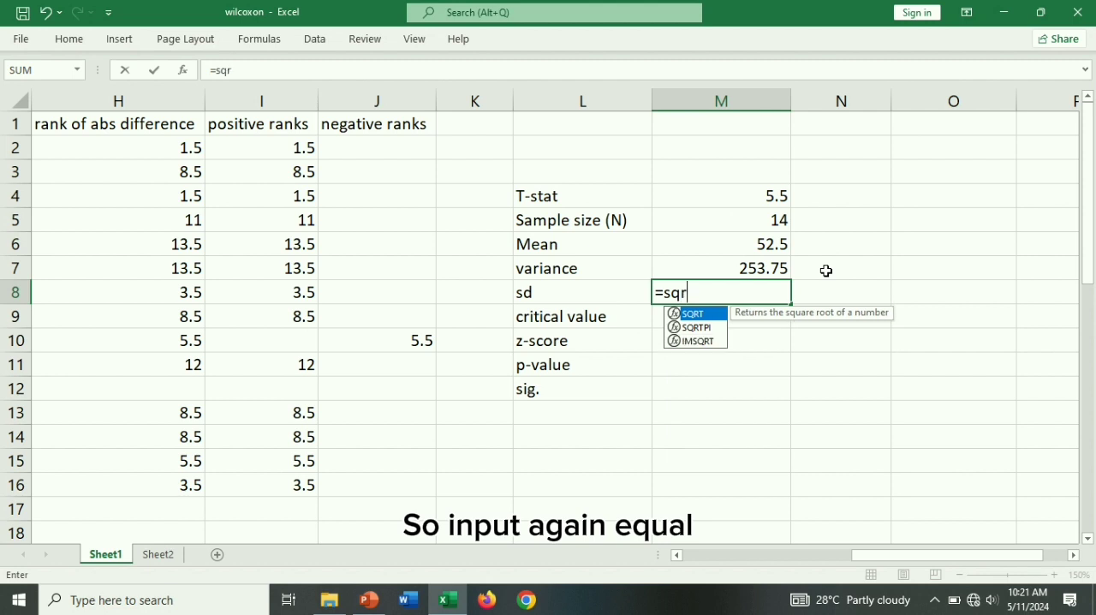
pyautogui.doubleClick(702, 317)
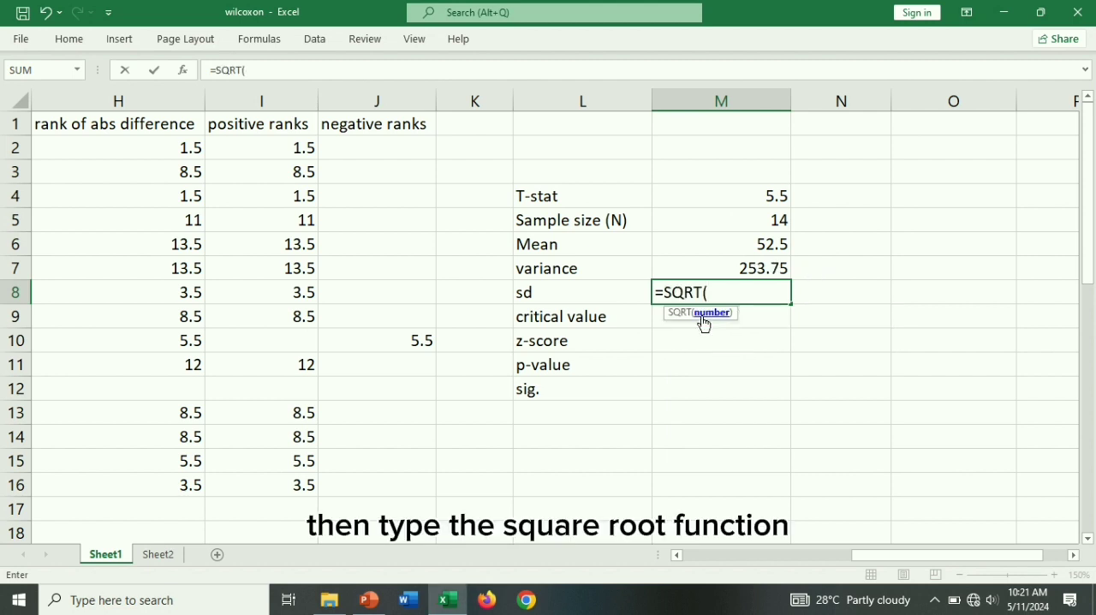
pyautogui.click(767, 270)
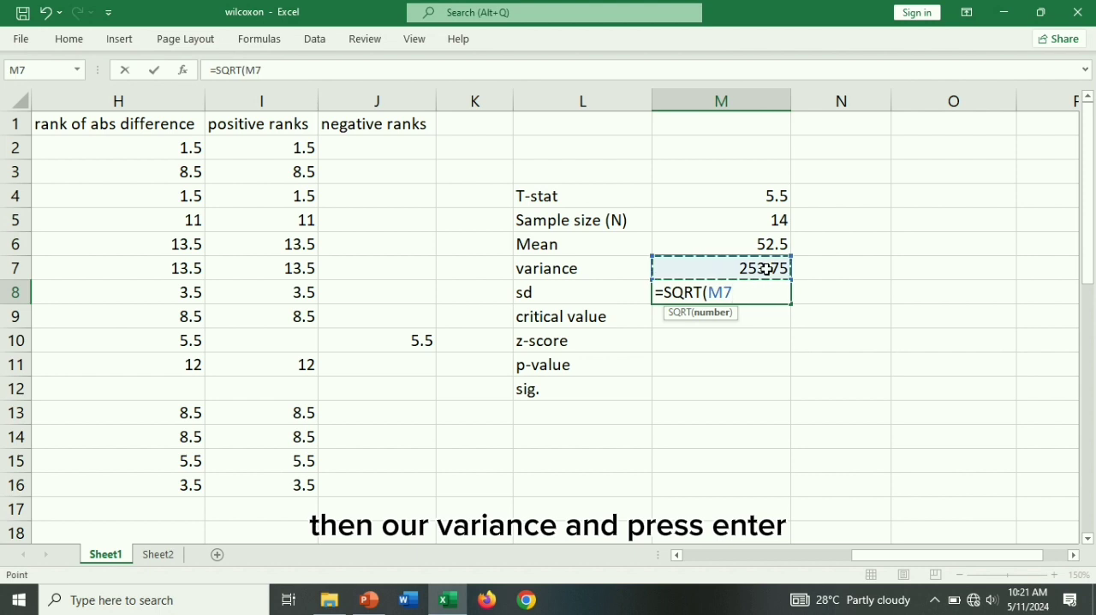
pyautogui.press('Return')
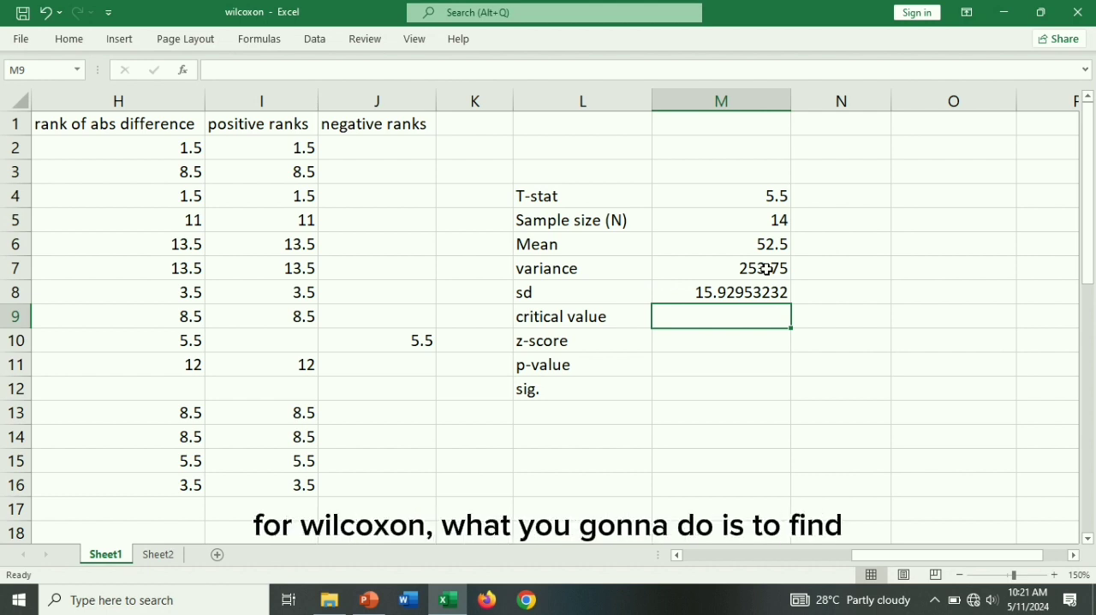
# - Look up the 0.05 critical value for n = 14 in the Sheet2 table and enter 21 in M9 on Sheet1
pyautogui.click(171, 555)
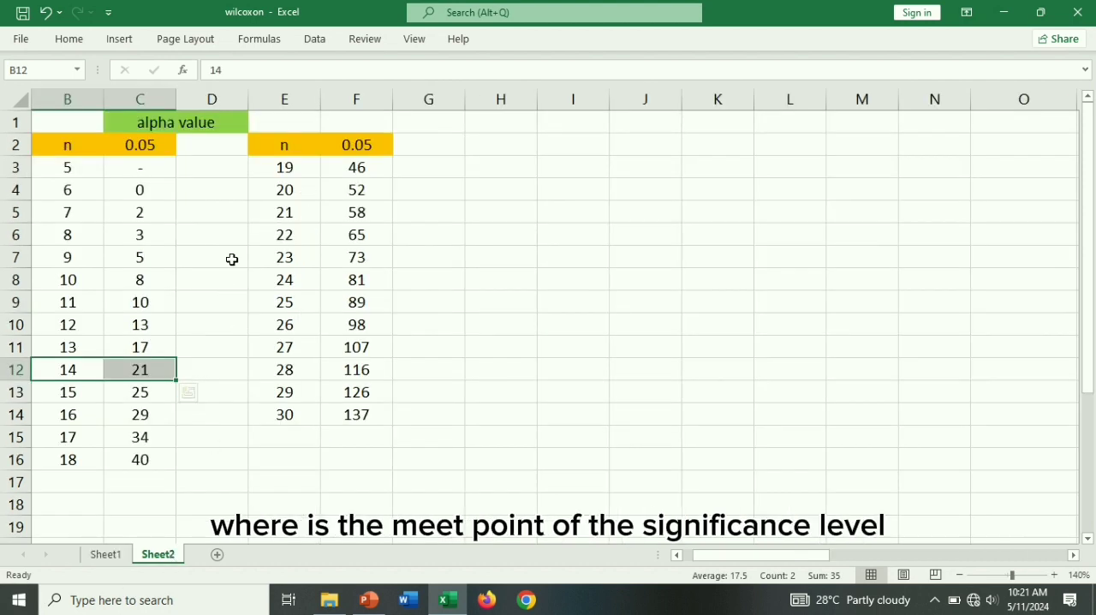
pyautogui.click(140, 154)
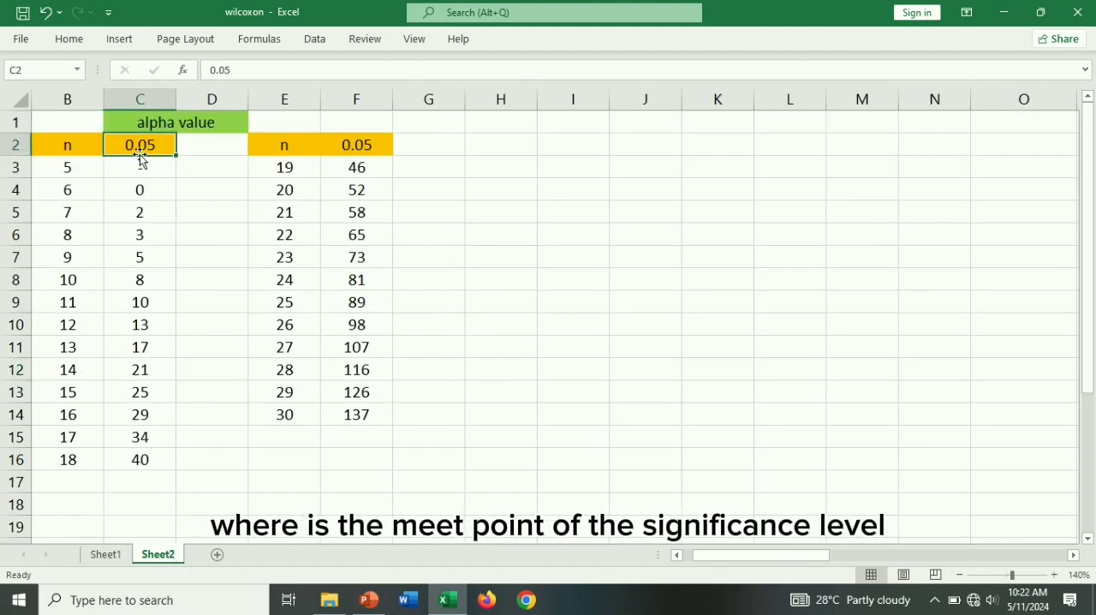
pyautogui.click(67, 150)
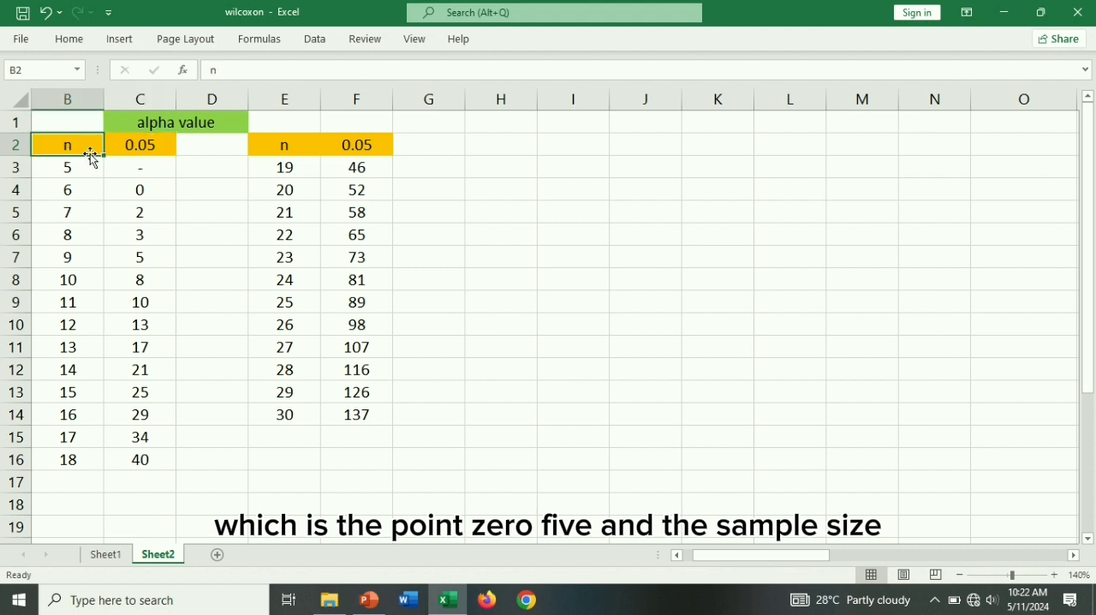
pyautogui.click(74, 373)
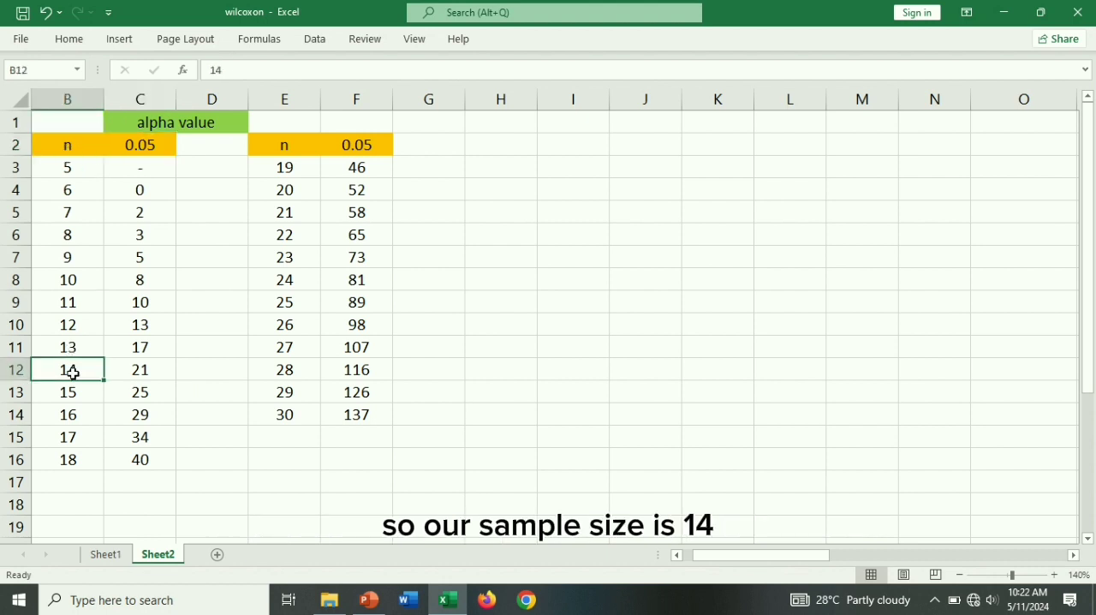
pyautogui.click(137, 371)
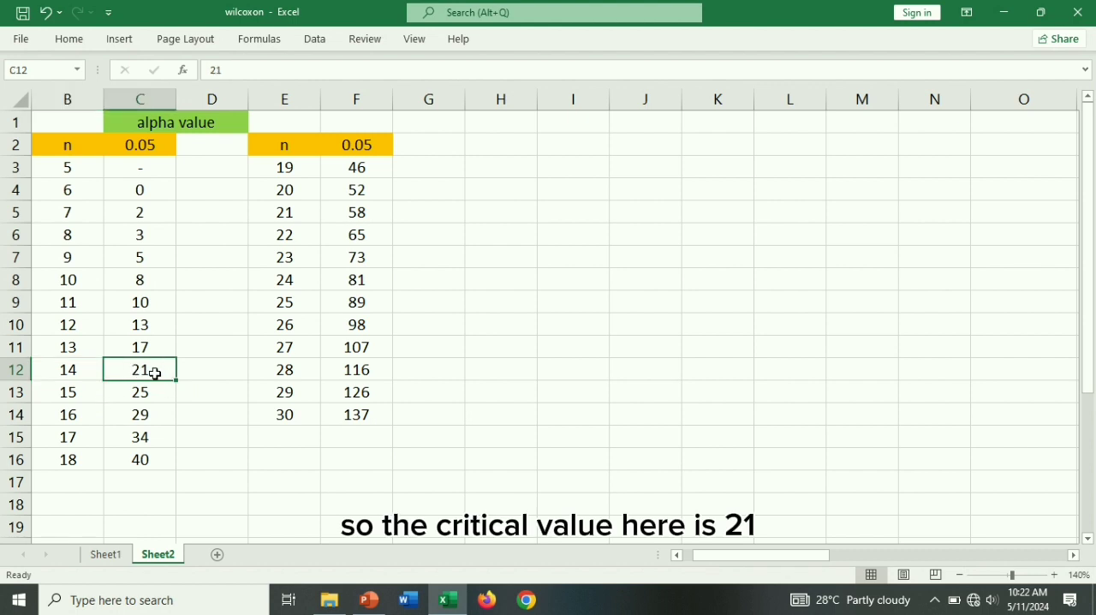
pyautogui.click(110, 555)
pyautogui.write('21')
pyautogui.press('Return')
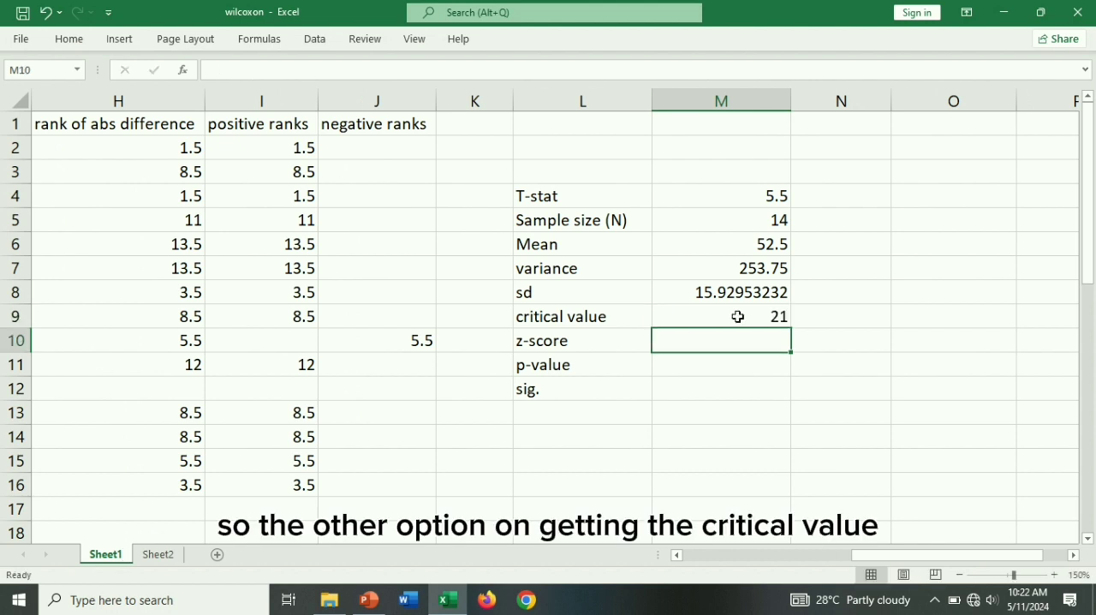
# - Begin an alternative critical value formula in N9 with the mean plus the sd multiplied by a further term, =M6+M8*
pyautogui.click(823, 317)
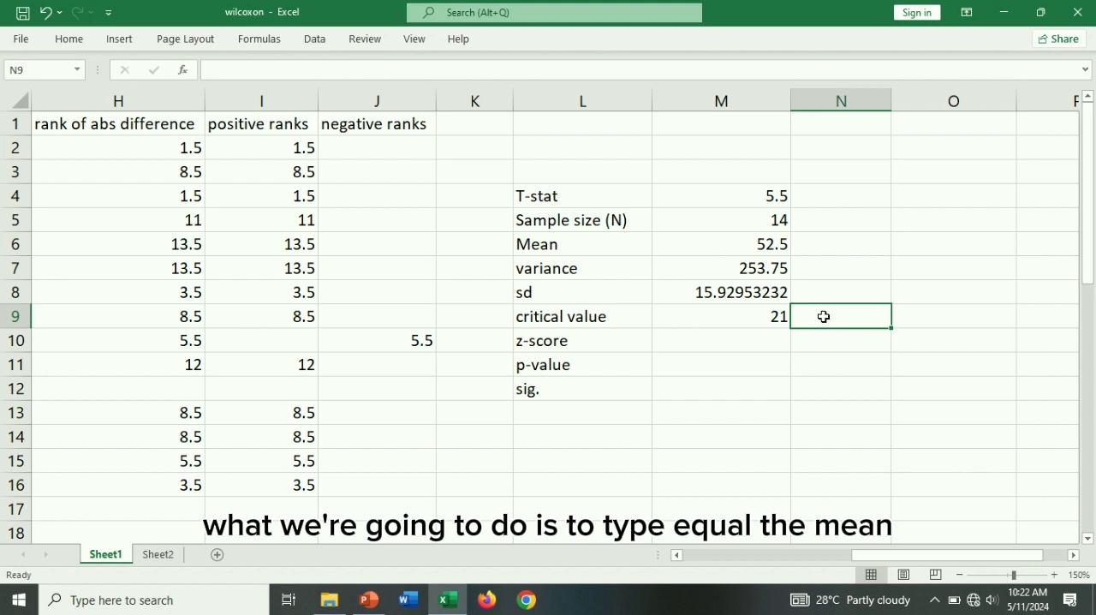
pyautogui.write('=')
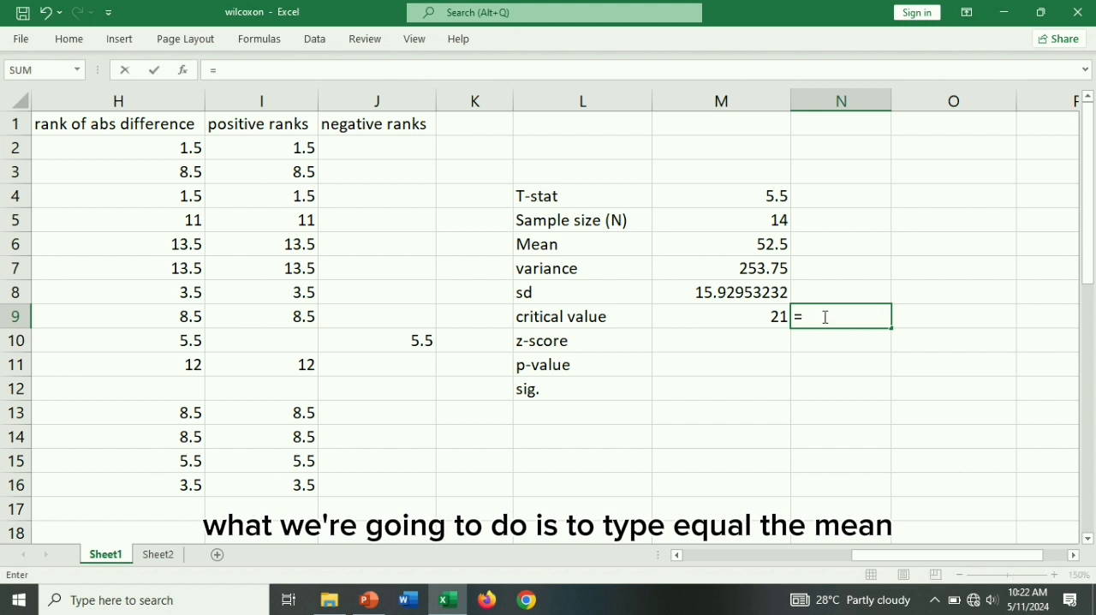
pyautogui.click(756, 251)
pyautogui.write('+')
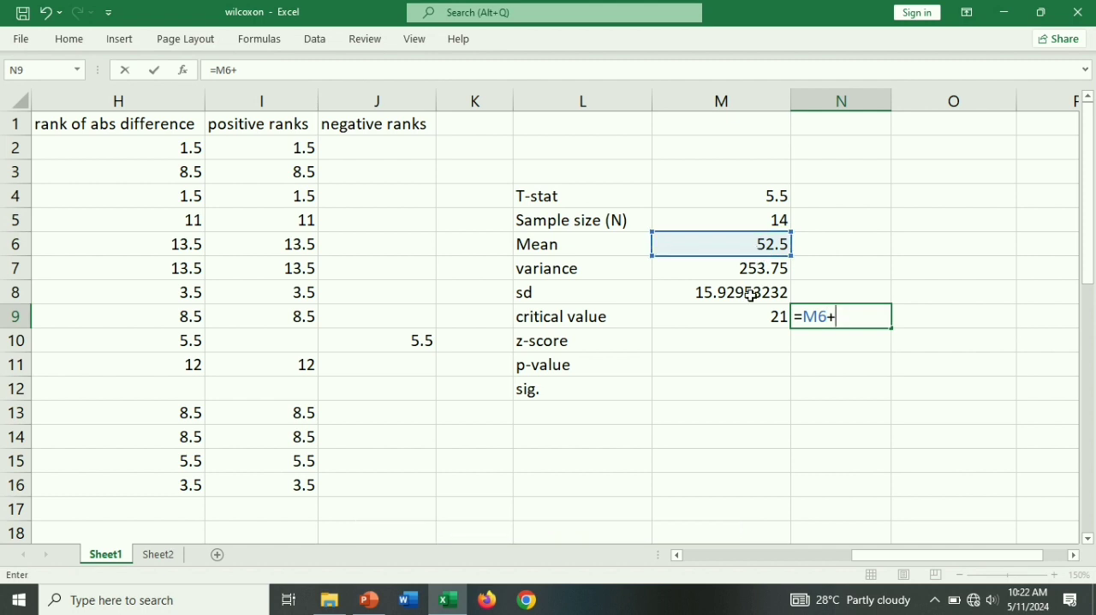
pyautogui.click(751, 294)
pyautogui.write('*')
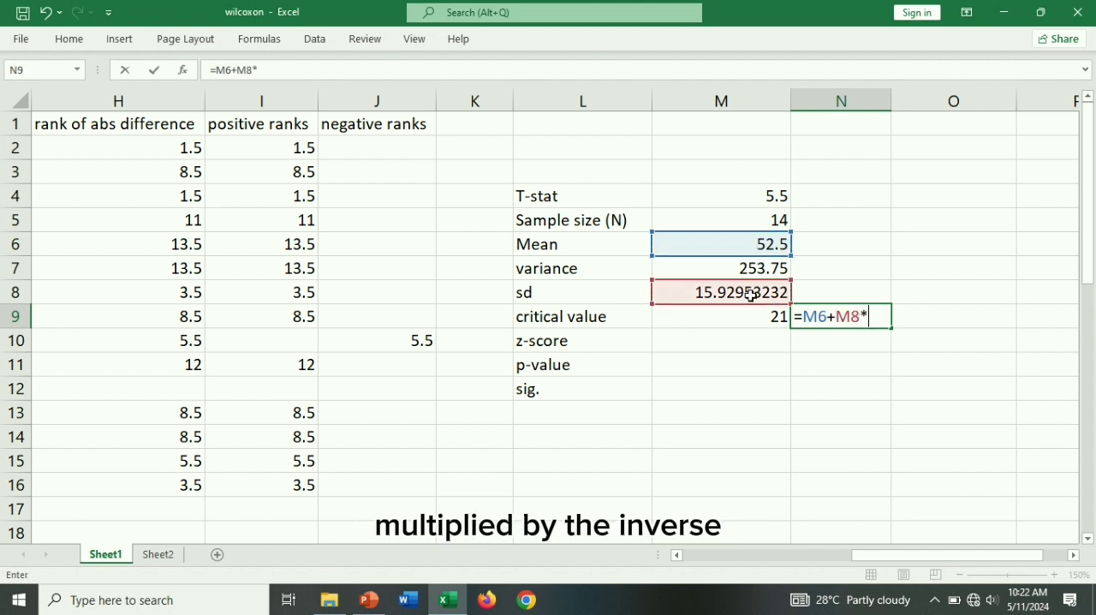
pyautogui.write('norm')
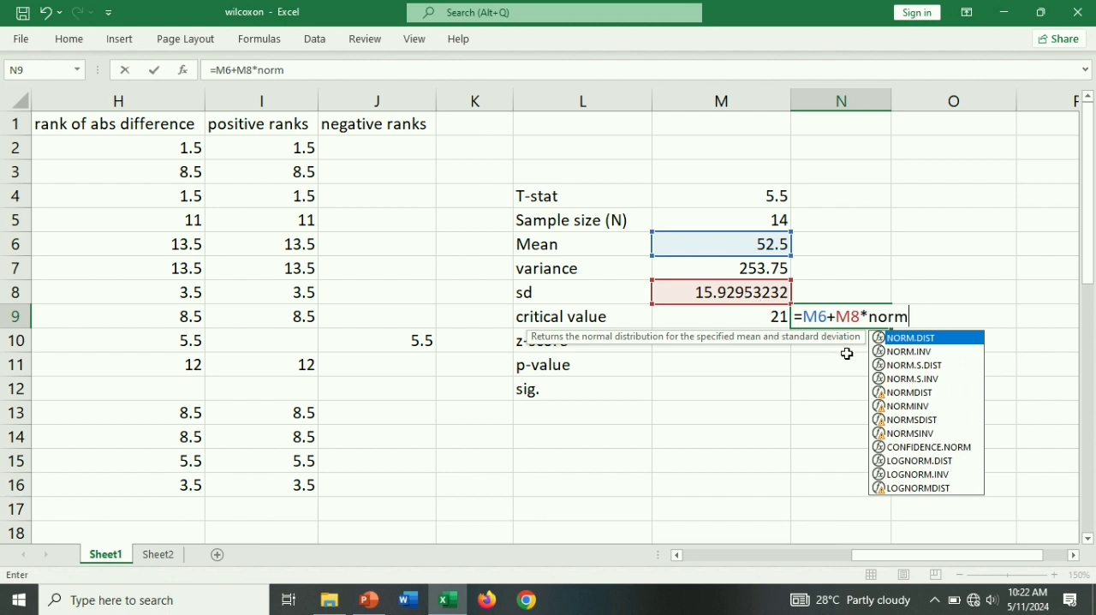
# - Complete the N9 formula with the inverse standard normal term, giving =M6+M8*NORM.S.INV(0.05/2)-0.05, and compare it with M9
pyautogui.doubleClick(893, 378)
pyautogui.write('0.05')
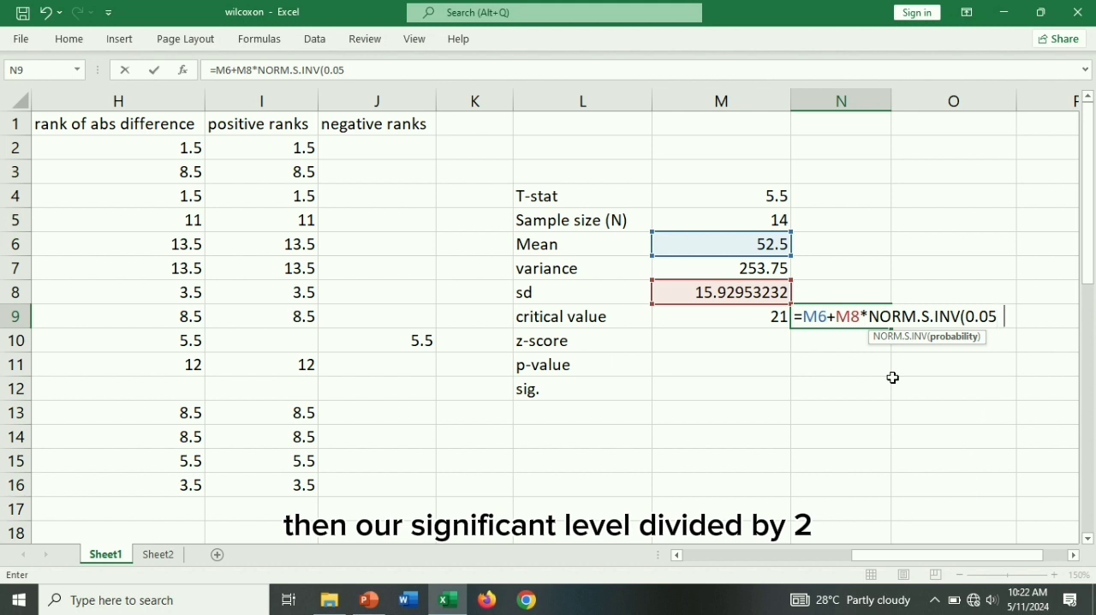
pyautogui.write('/2')
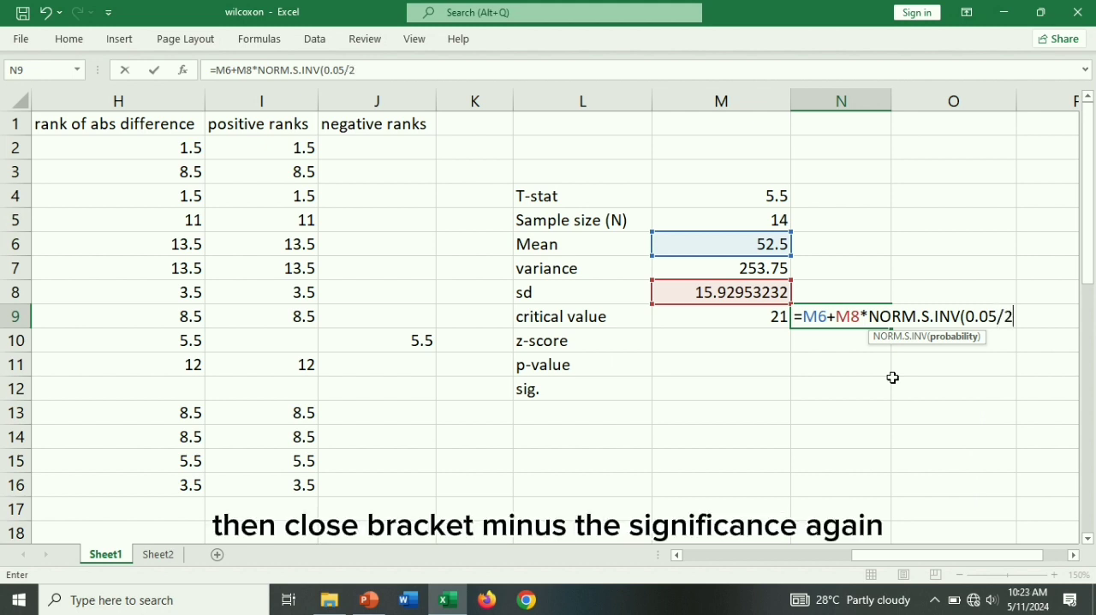
pyautogui.write(')')
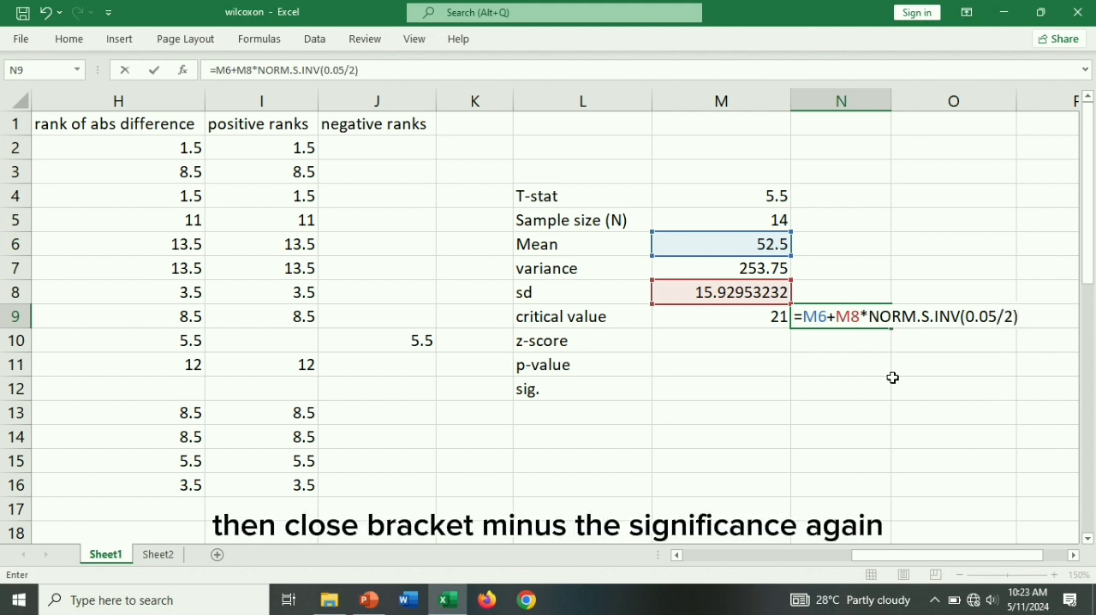
pyautogui.write('-0.05')
pyautogui.press('Return')
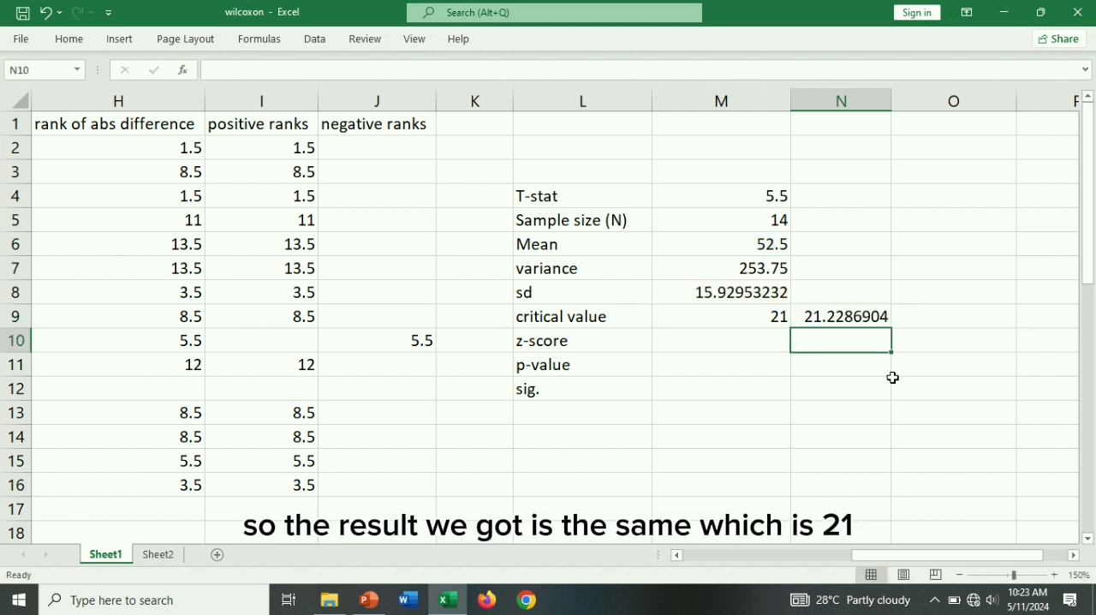
pyautogui.click(848, 317)
pyautogui.click(784, 323)
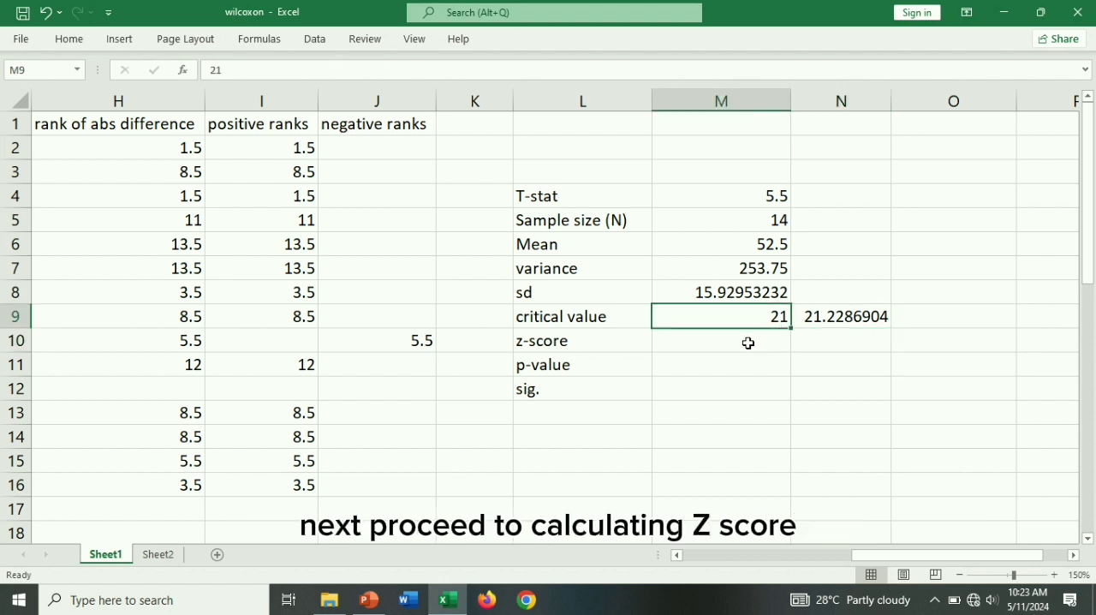
# - Calculate the z-score in M10 as the absolute difference of T-stat and mean divided by the sd, =ABS(M4-M6)/M8
pyautogui.click(748, 343)
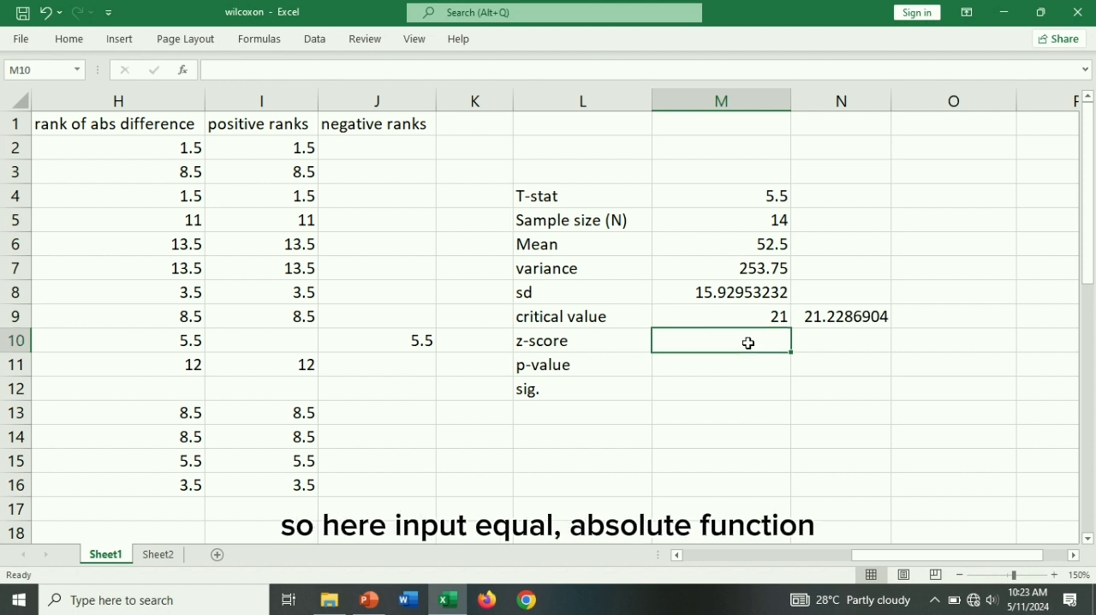
pyautogui.write('=')
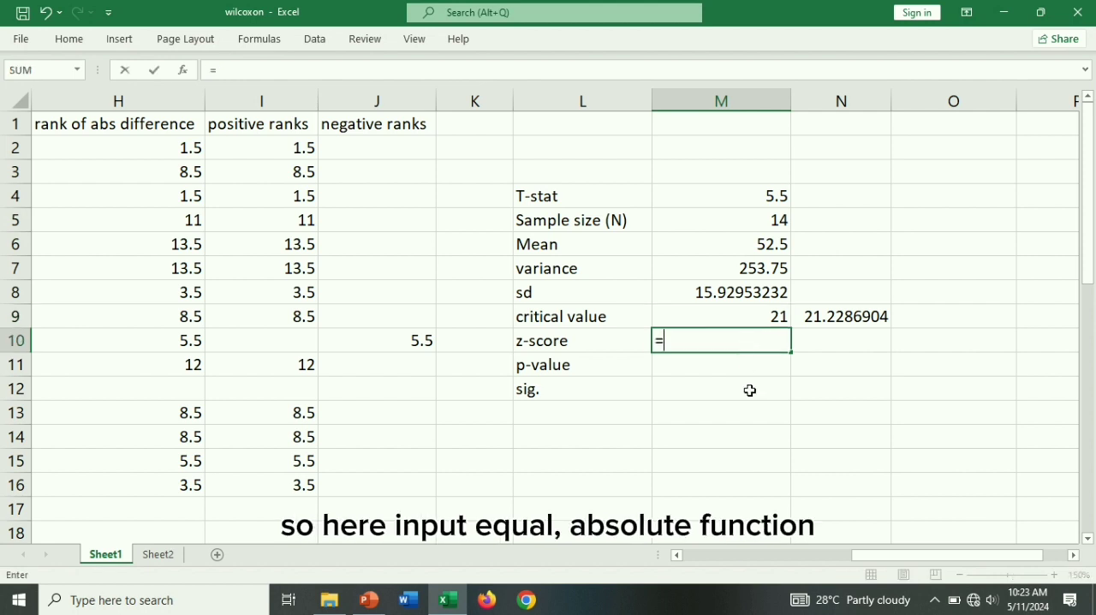
pyautogui.write('abs')
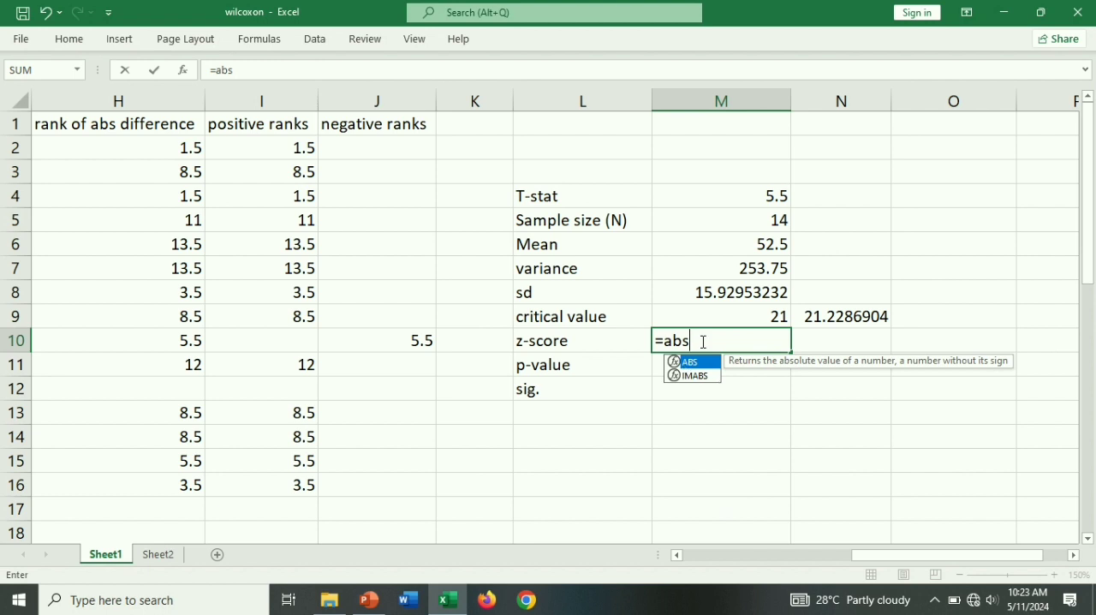
pyautogui.doubleClick(701, 366)
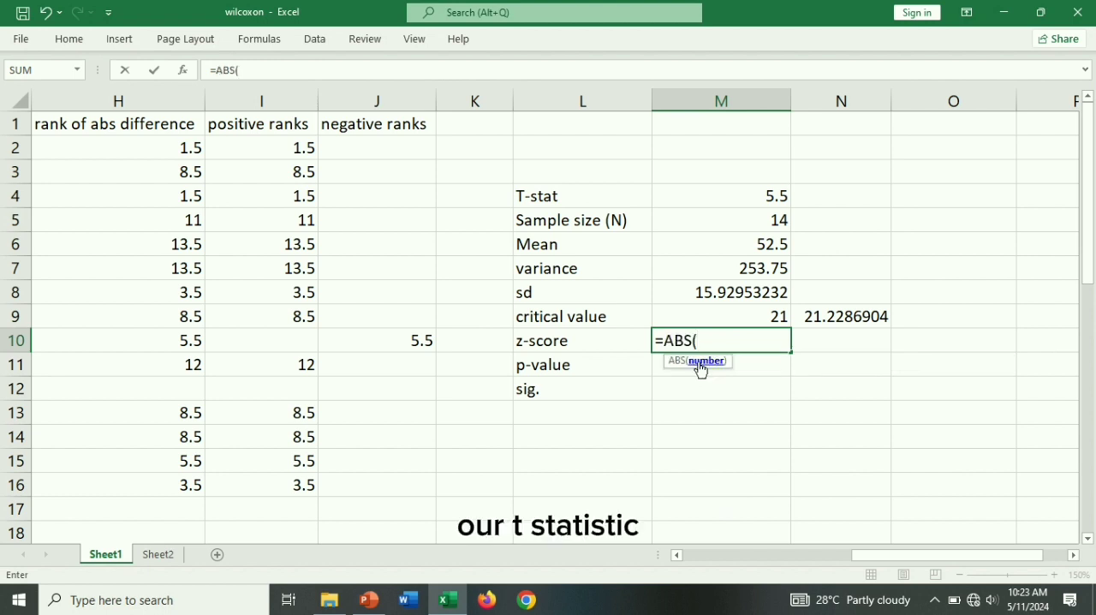
pyautogui.click(739, 192)
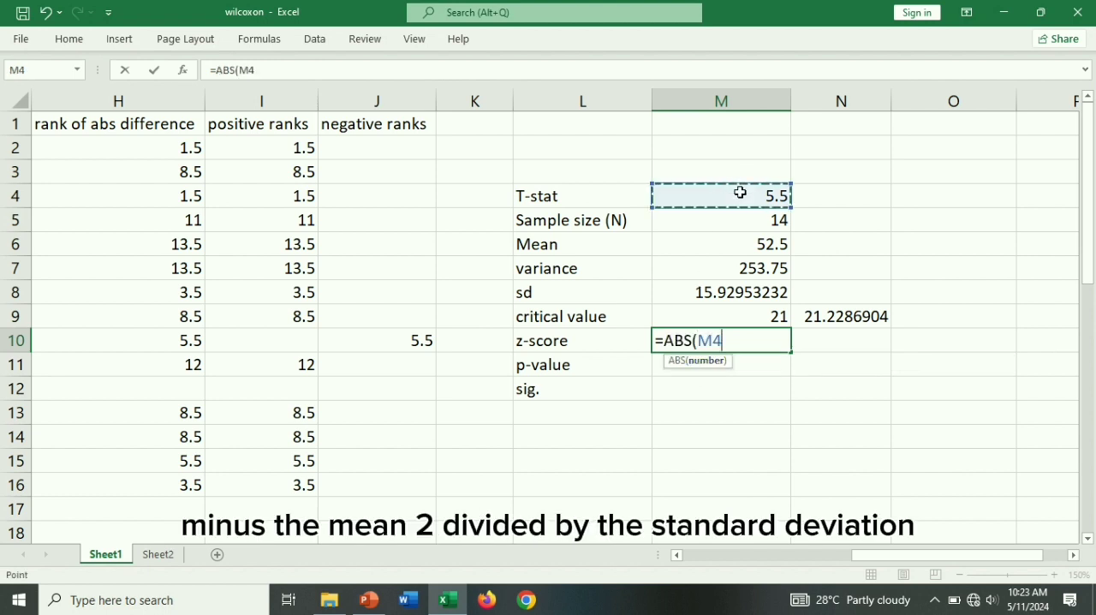
pyautogui.write('-')
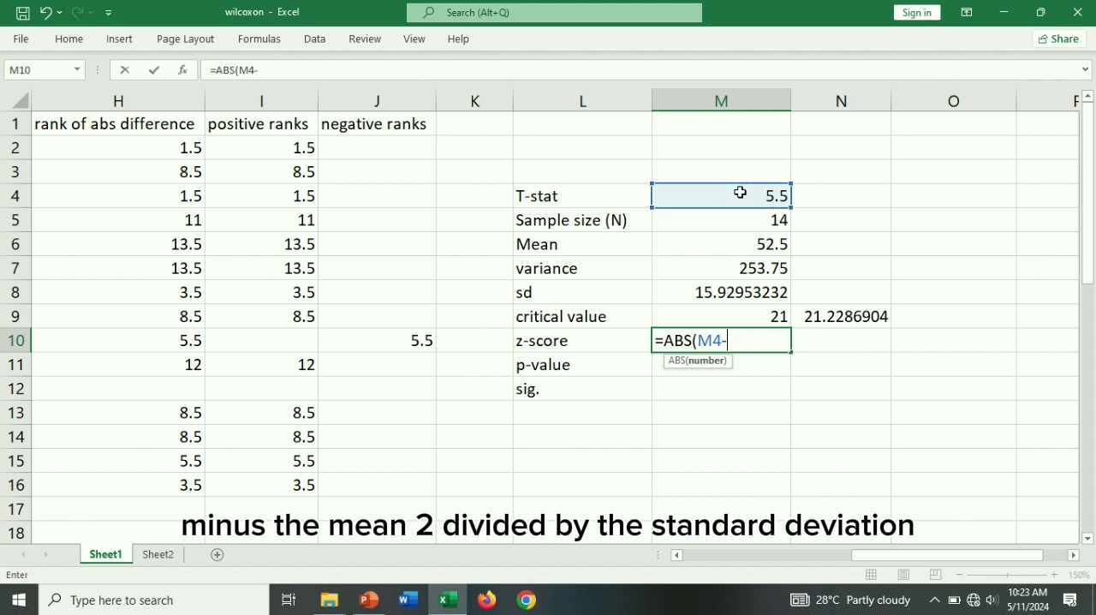
pyautogui.click(729, 250)
pyautogui.write(')/')
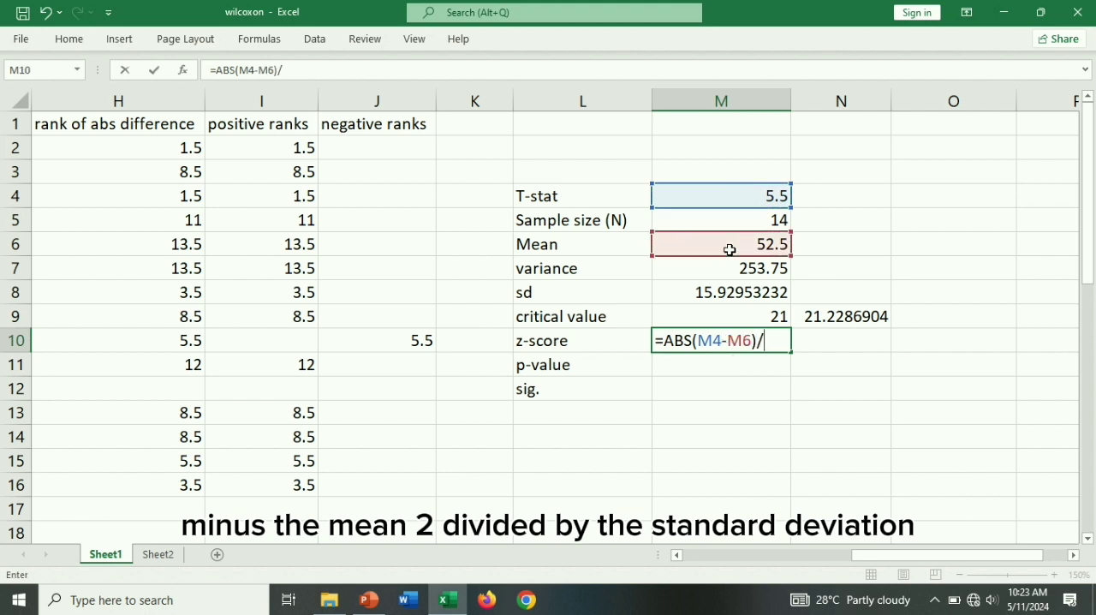
pyautogui.click(741, 296)
pyautogui.press('Return')
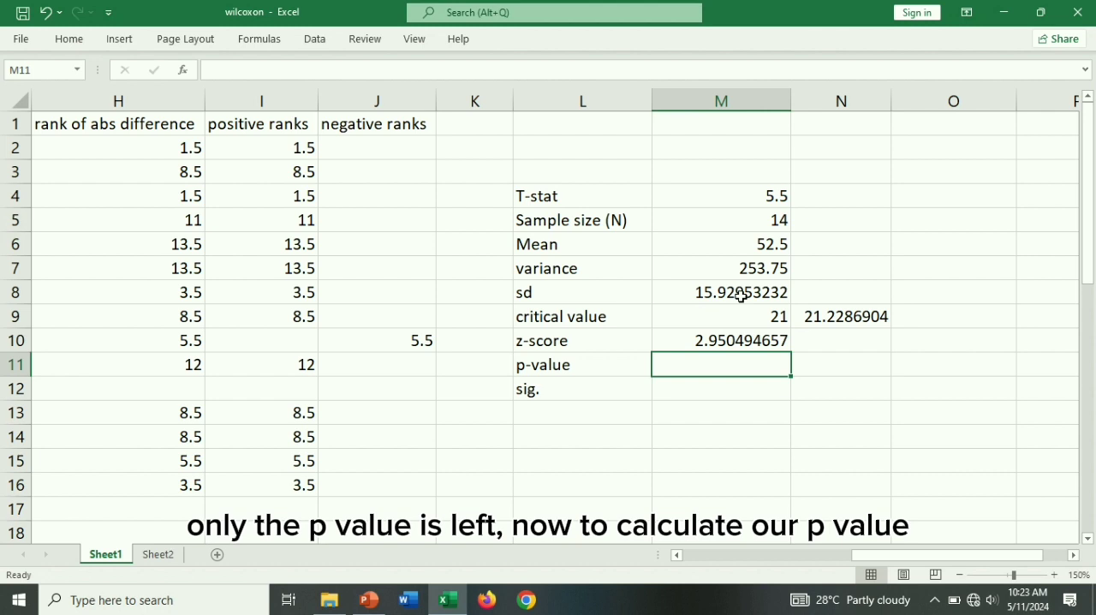
# - Calculate the two-tailed p-value in M11 from the z-score with =2*(1-NORM.S.DIST(M10,TRUE))
pyautogui.write('=')
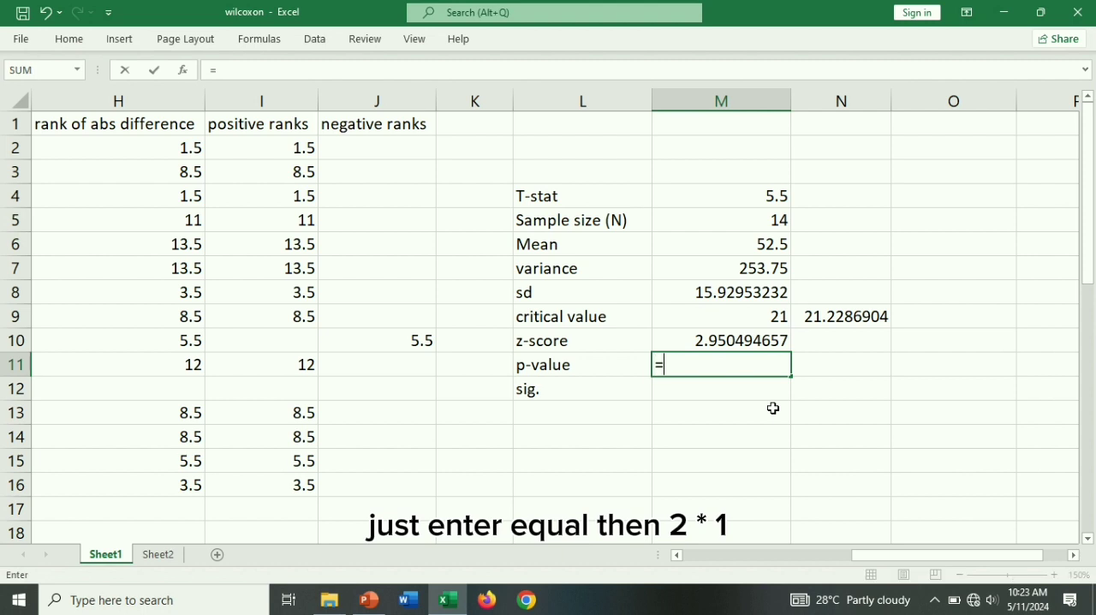
pyautogui.write('2*(1-no')
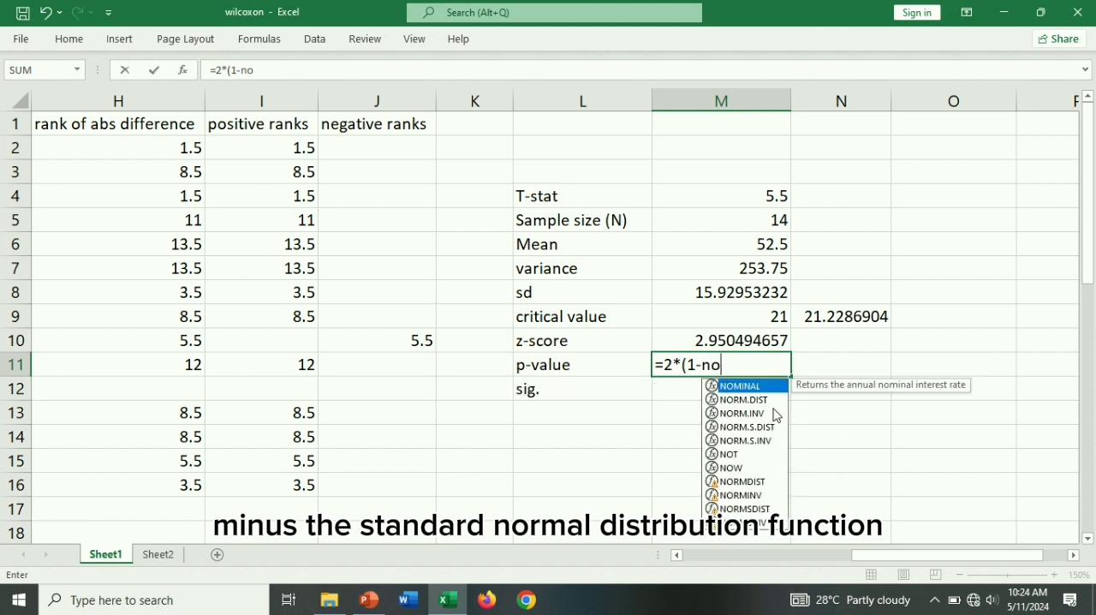
pyautogui.write('rm')
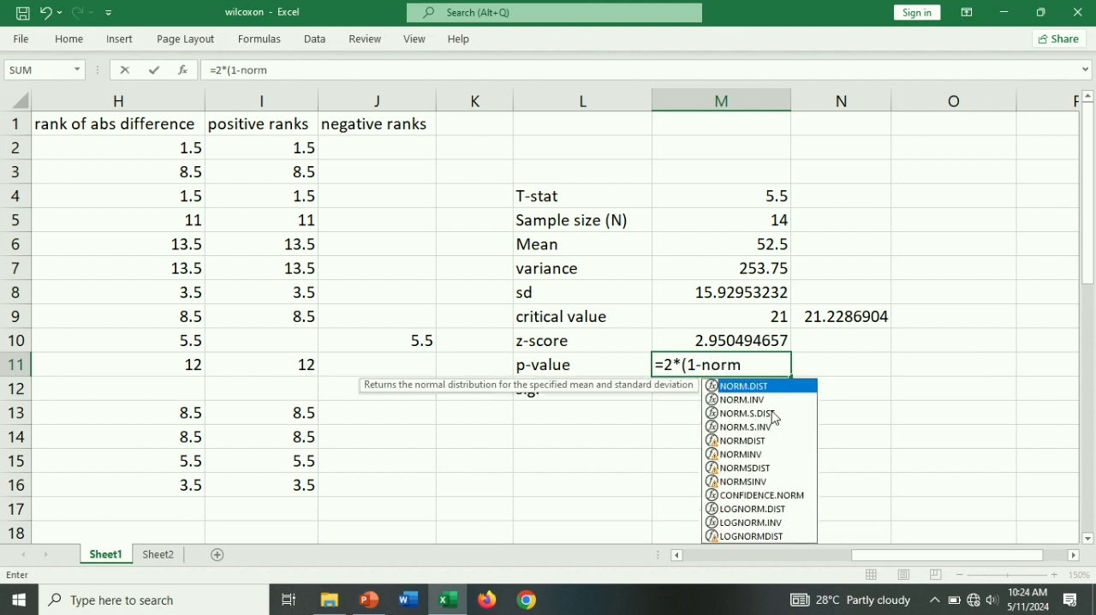
pyautogui.doubleClick(773, 413)
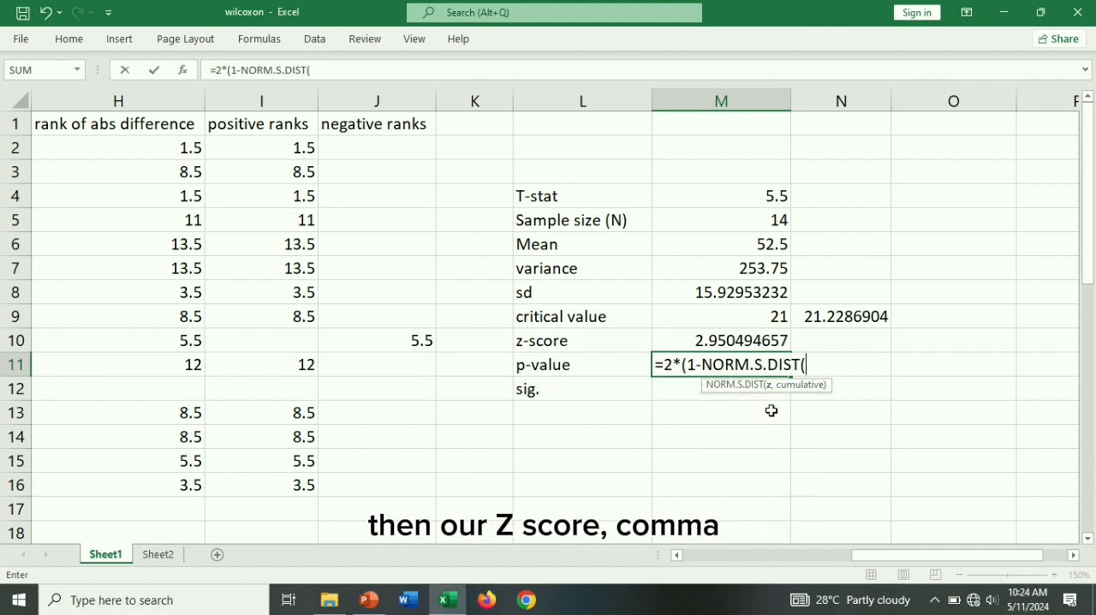
pyautogui.click(742, 342)
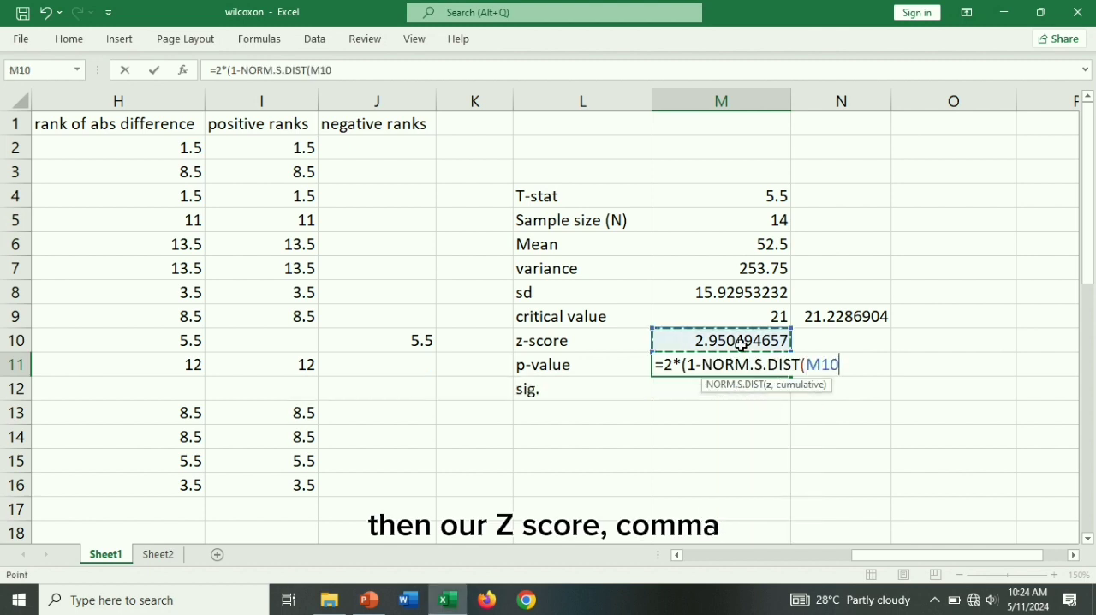
pyautogui.write(',')
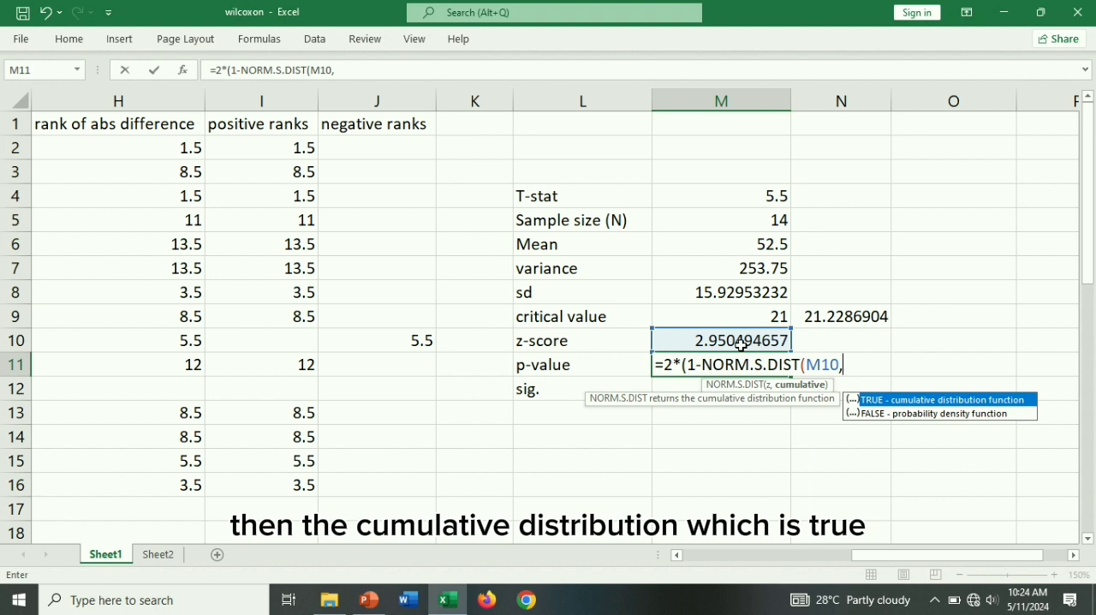
pyautogui.doubleClick(899, 399)
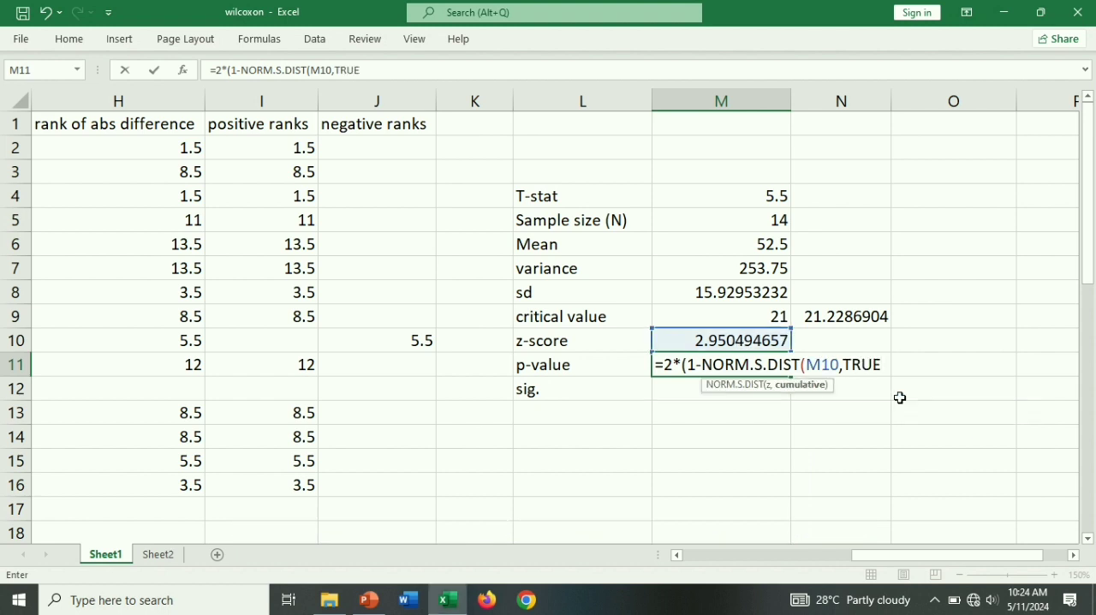
pyautogui.write('))')
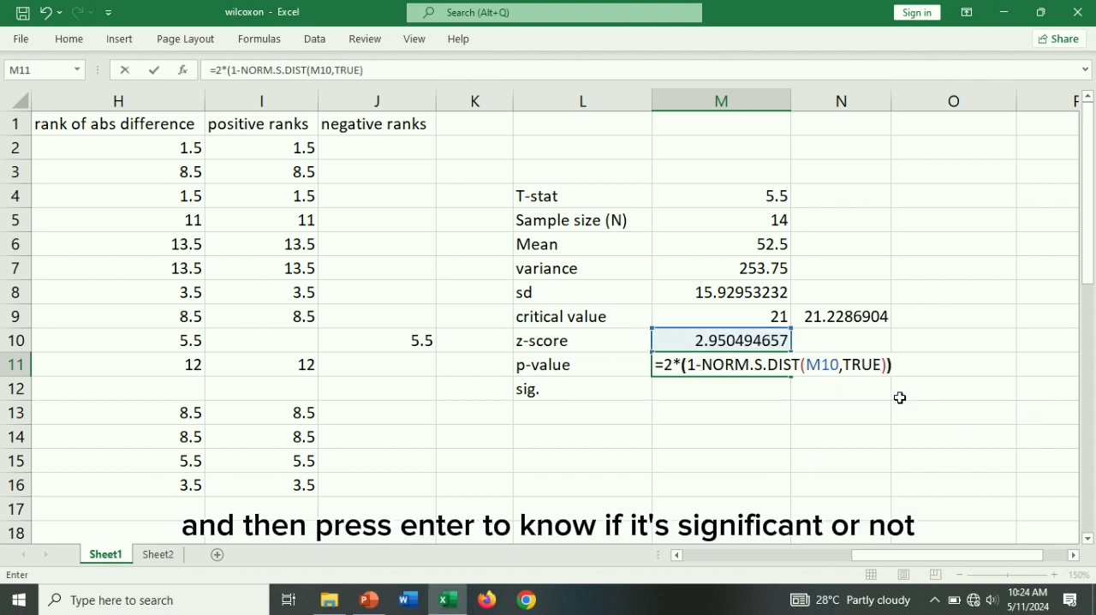
pyautogui.press('Return')
# - Write the significance check in M12 as =IF(M11<0.05,"yes","no"), testing the p-value against 0.05
pyautogui.doubleClick(713, 390)
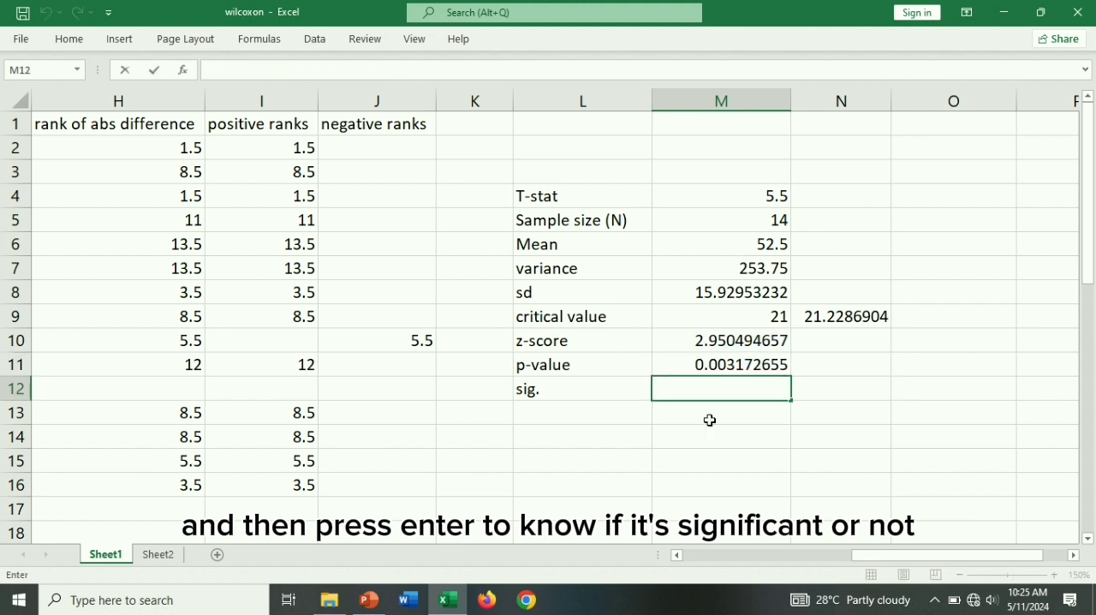
pyautogui.write('=if')
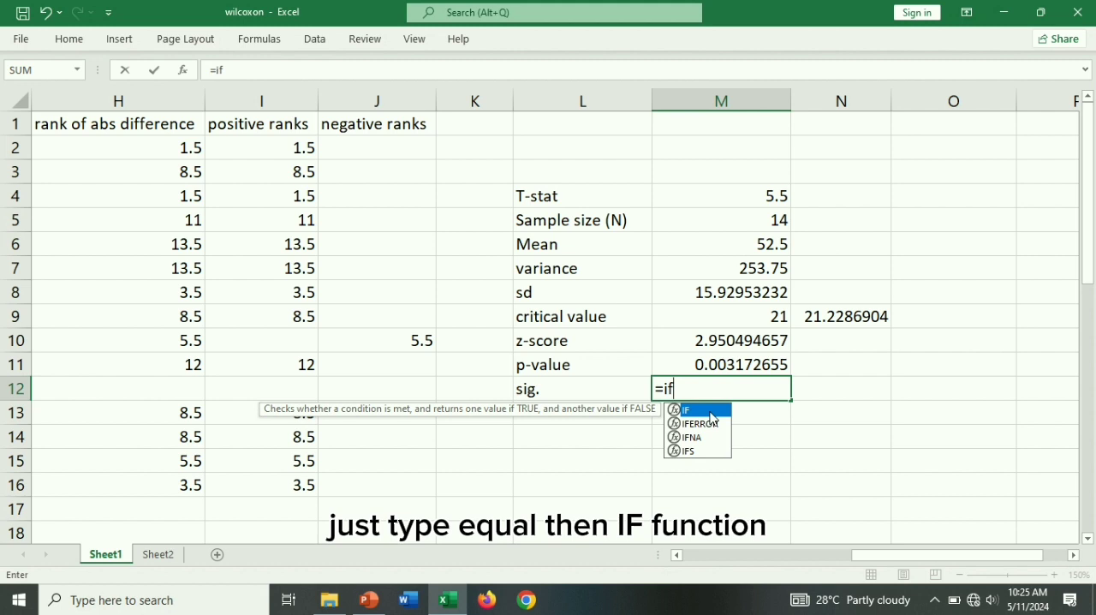
pyautogui.press('Tab')
pyautogui.click(721, 364)
pyautogui.write('<')
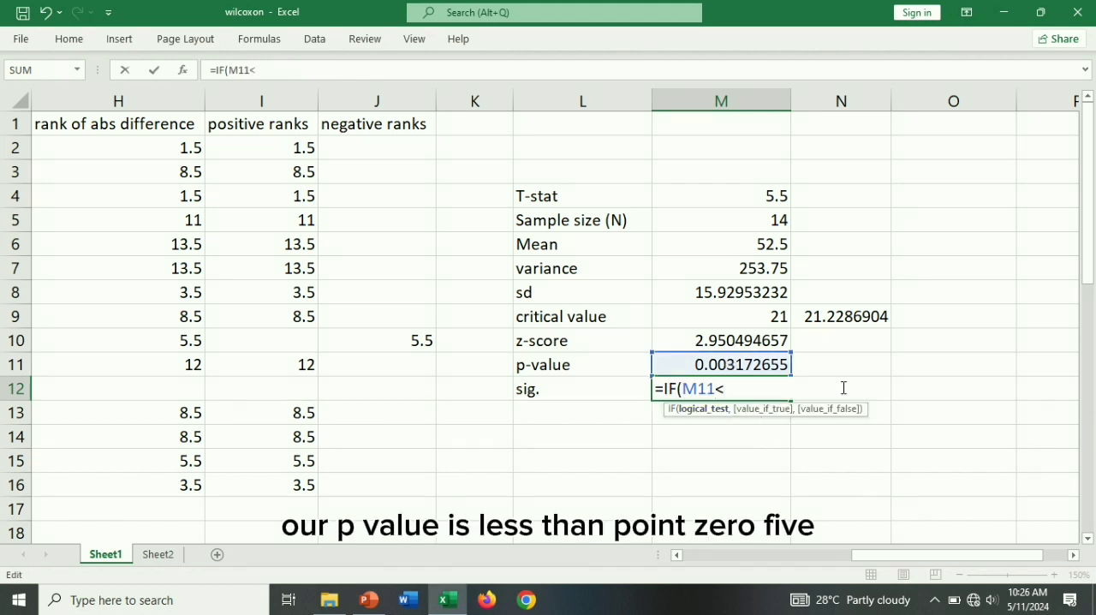
pyautogui.write('0.05')
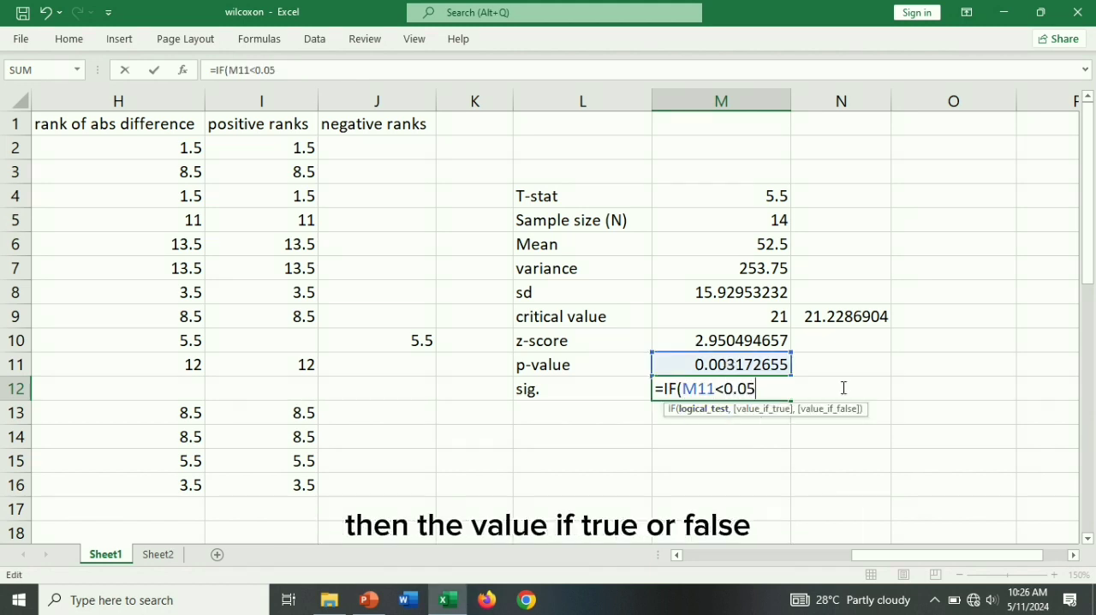
pyautogui.write(',"')
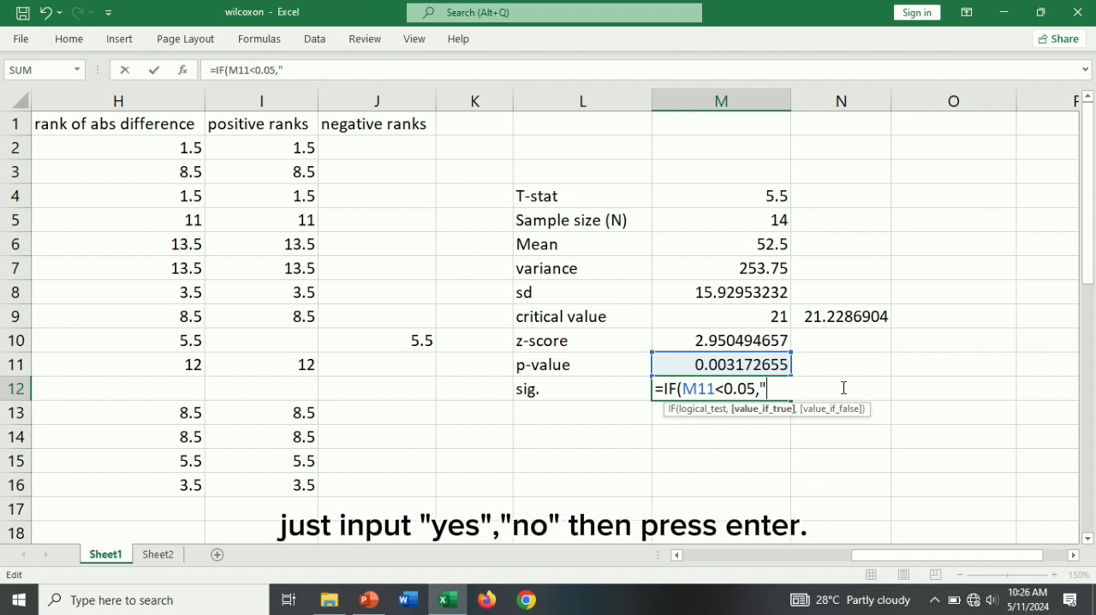
pyautogui.write('yes","no")')
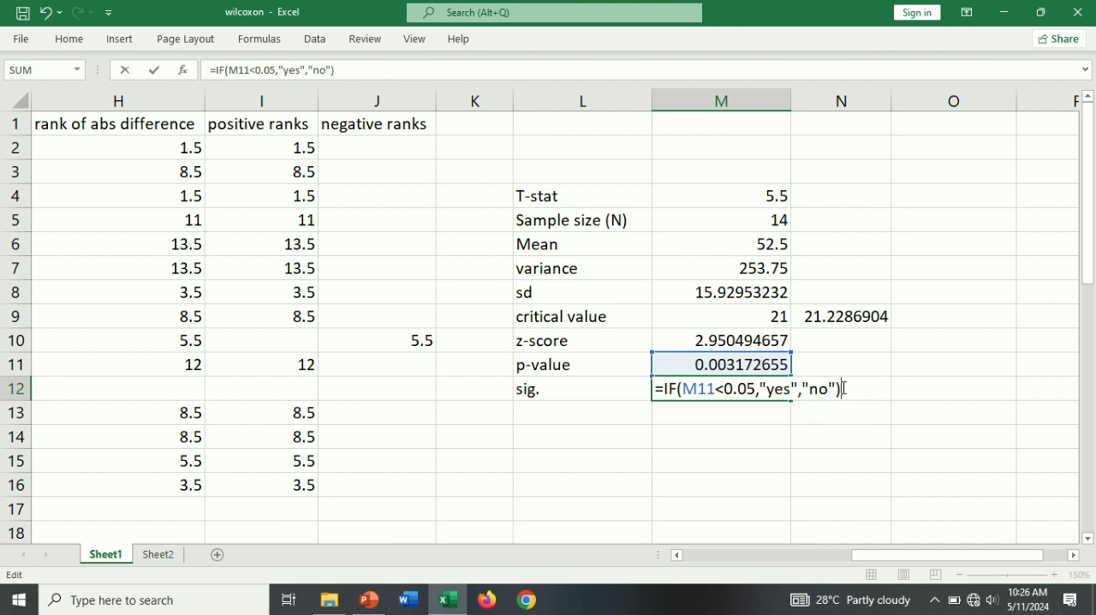